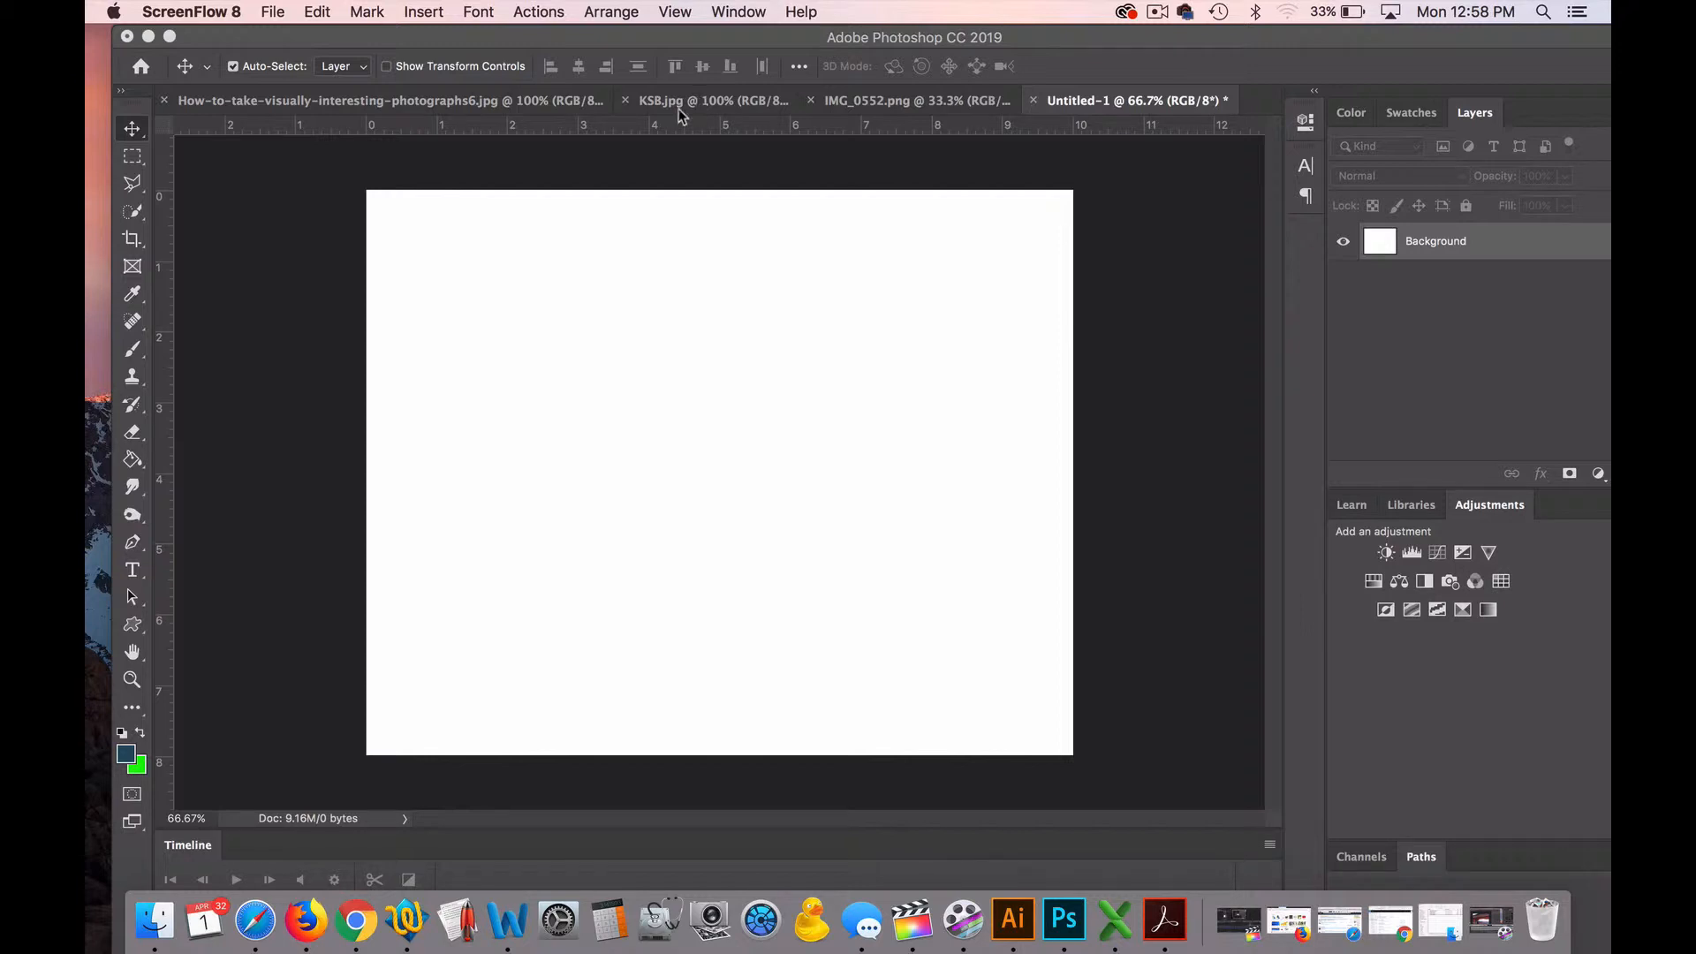
- Copy the lamp photo from How-to-take-visually-interesting-photographs6.jpg and paste it into the Untitled-1 document
{"action": "left_click", "coordinate": [489, 102]}
{"action": "left_click", "coordinate": [490, 103]}
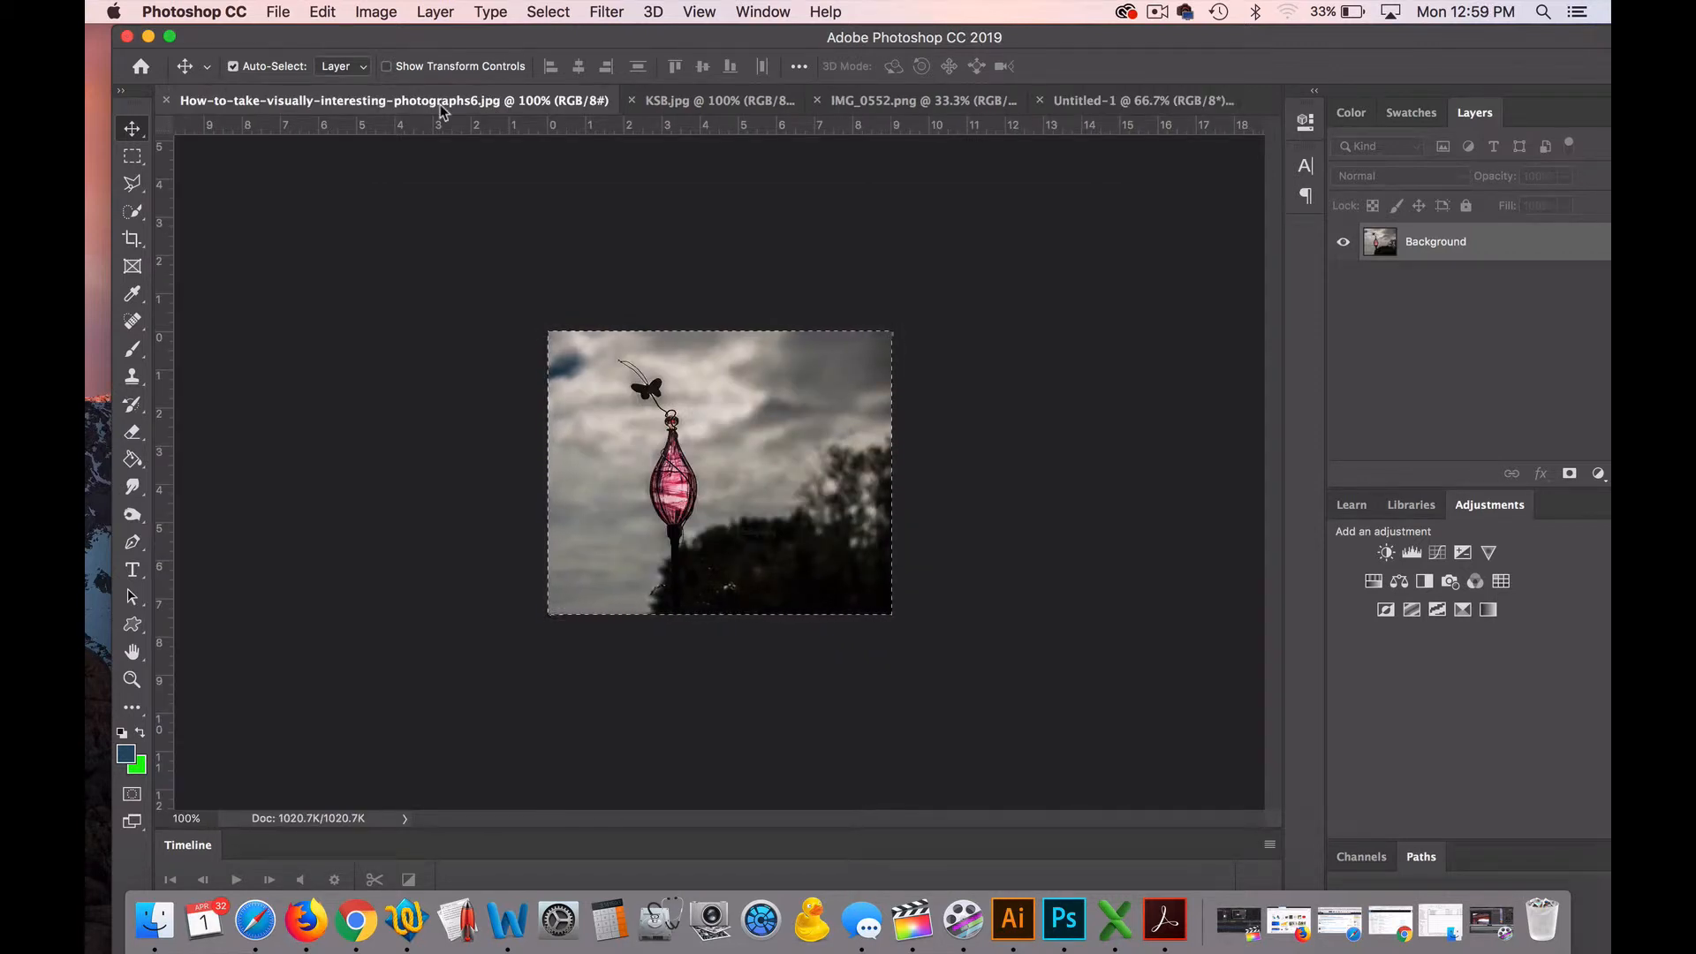
{"action": "key", "text": "super+c"}
{"action": "left_click", "coordinate": [1093, 104]}
{"action": "key", "text": "super+v"}
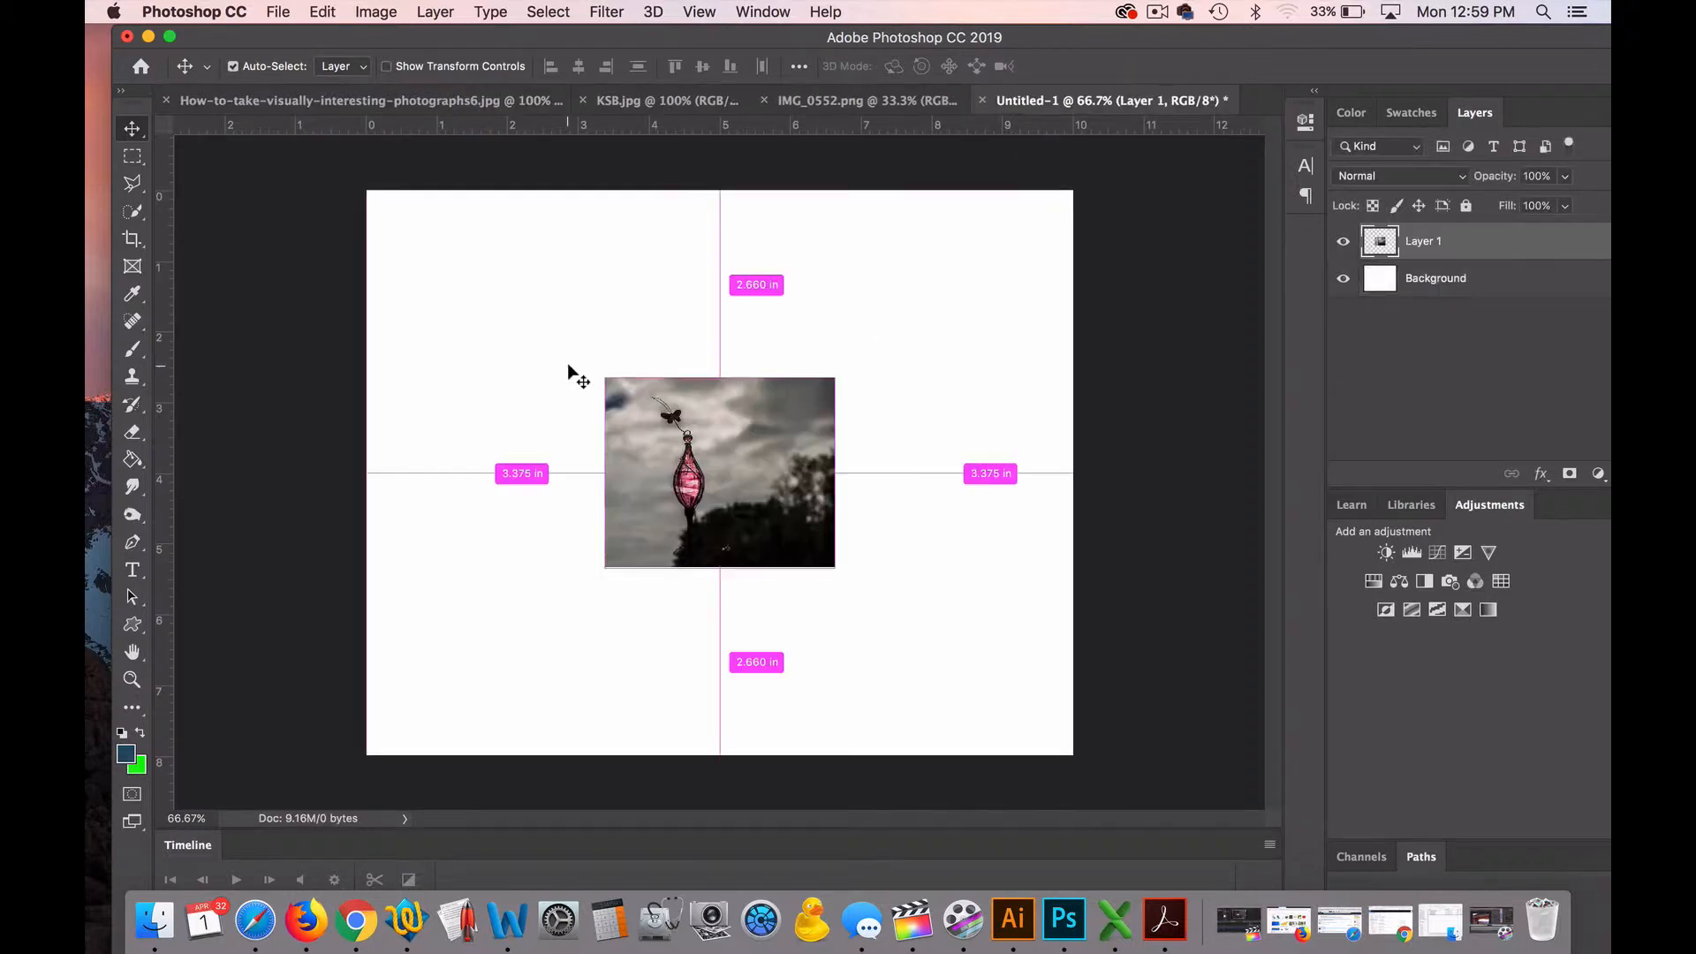
- Free-transform the pasted lamp photo proportionally to about 336% and position it so it covers the whole canvas
{"action": "left_click", "coordinate": [133, 680]}
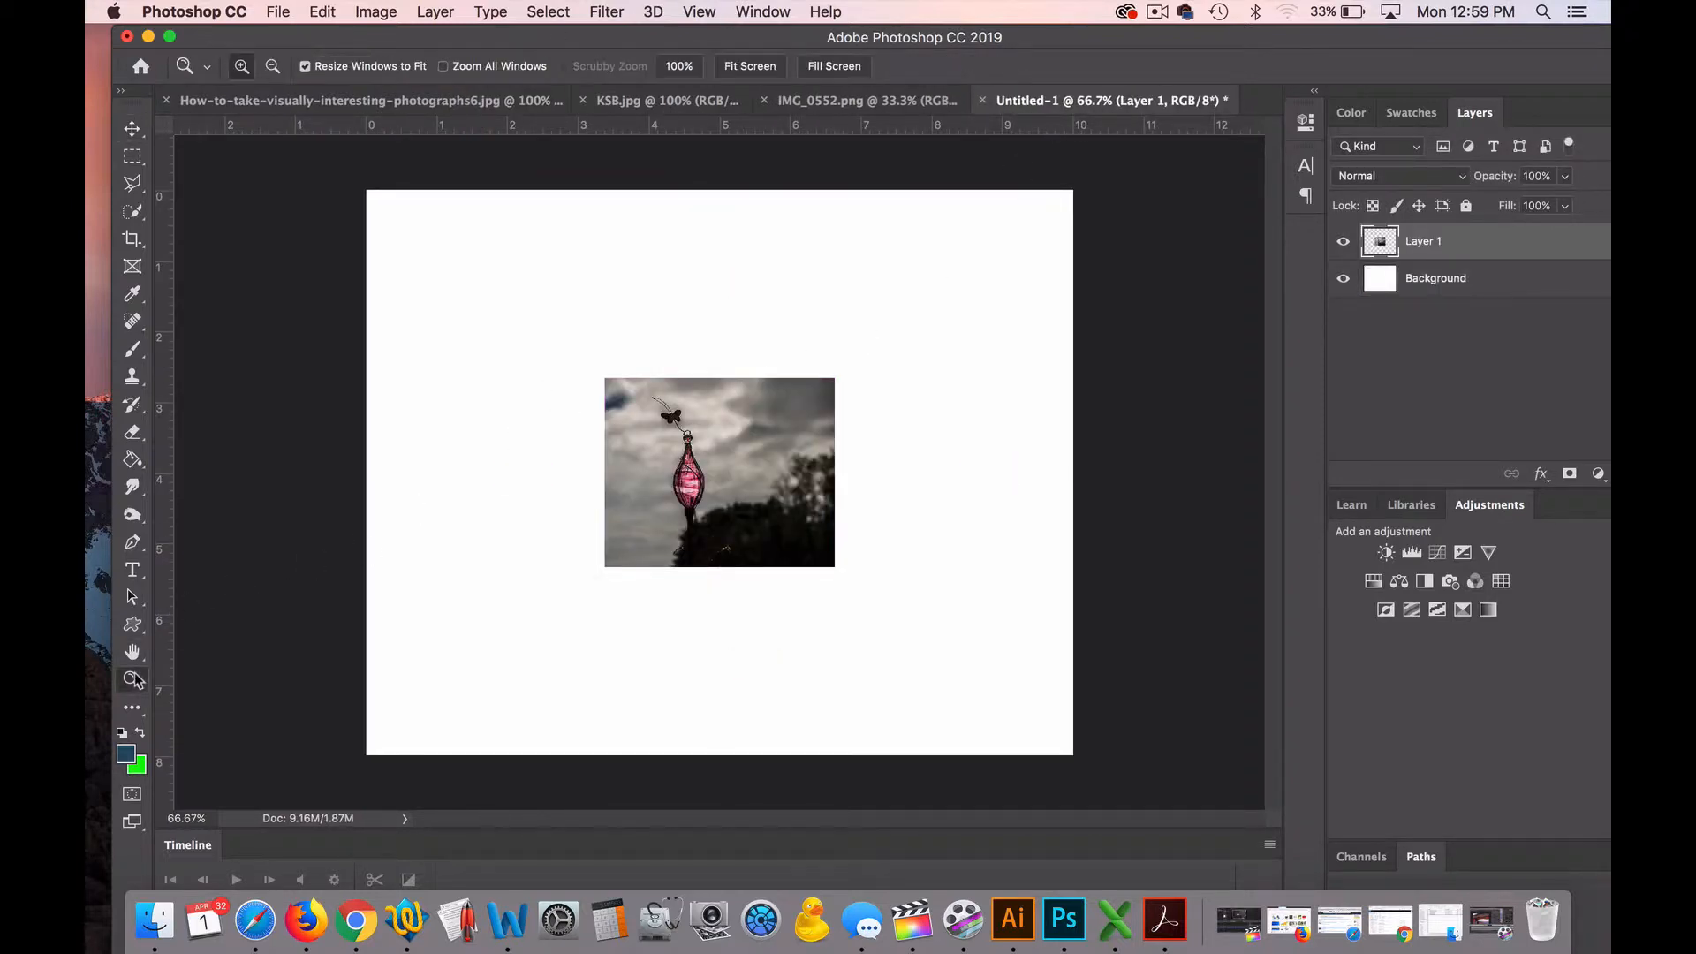
{"action": "key", "text": "alt"}
{"action": "left_click", "coordinate": [439, 646], "text": "alt"}
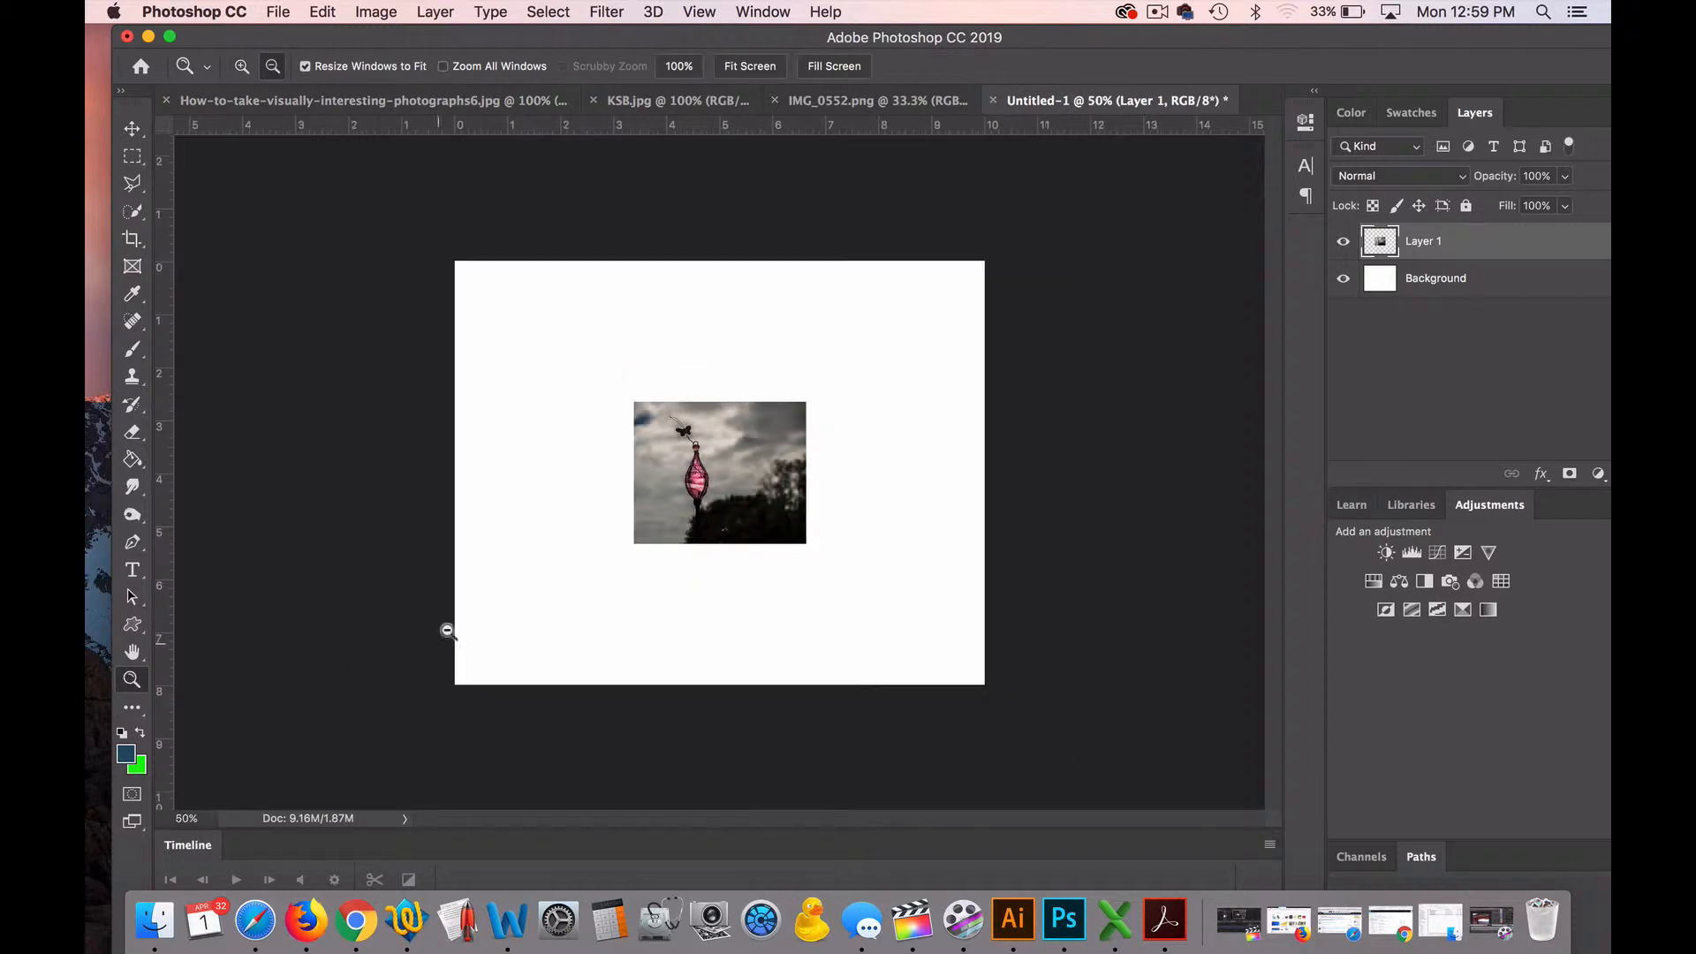
{"action": "left_click", "coordinate": [487, 580], "text": "alt"}
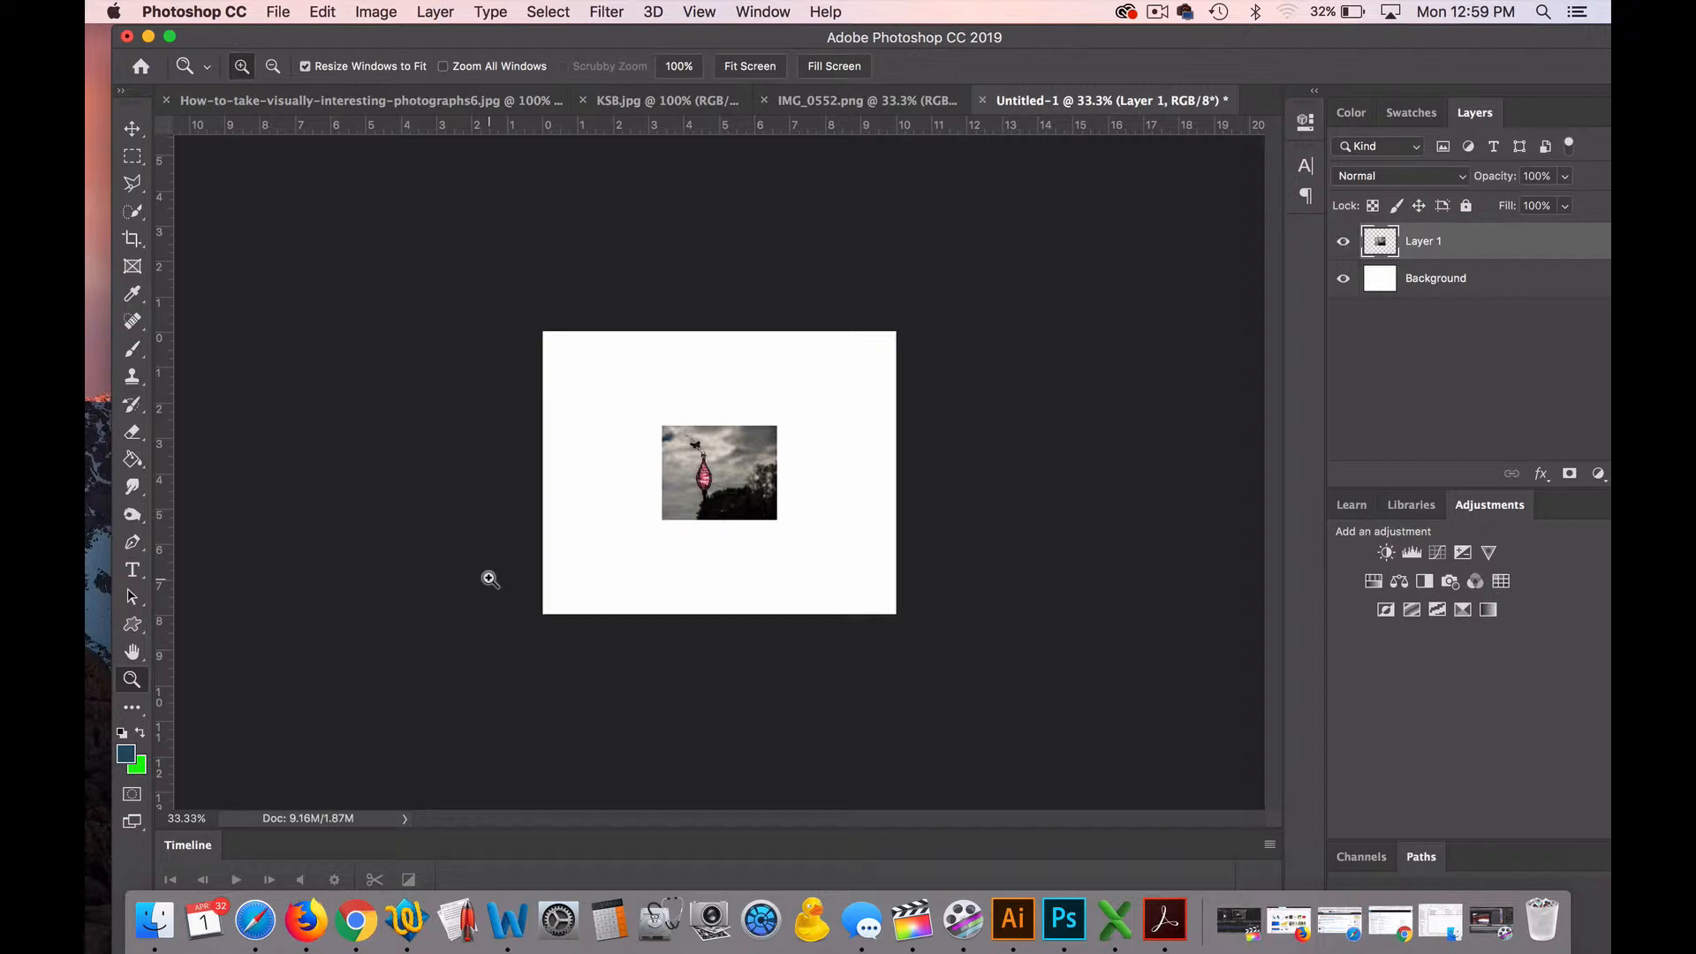
{"action": "key", "text": "super+t"}
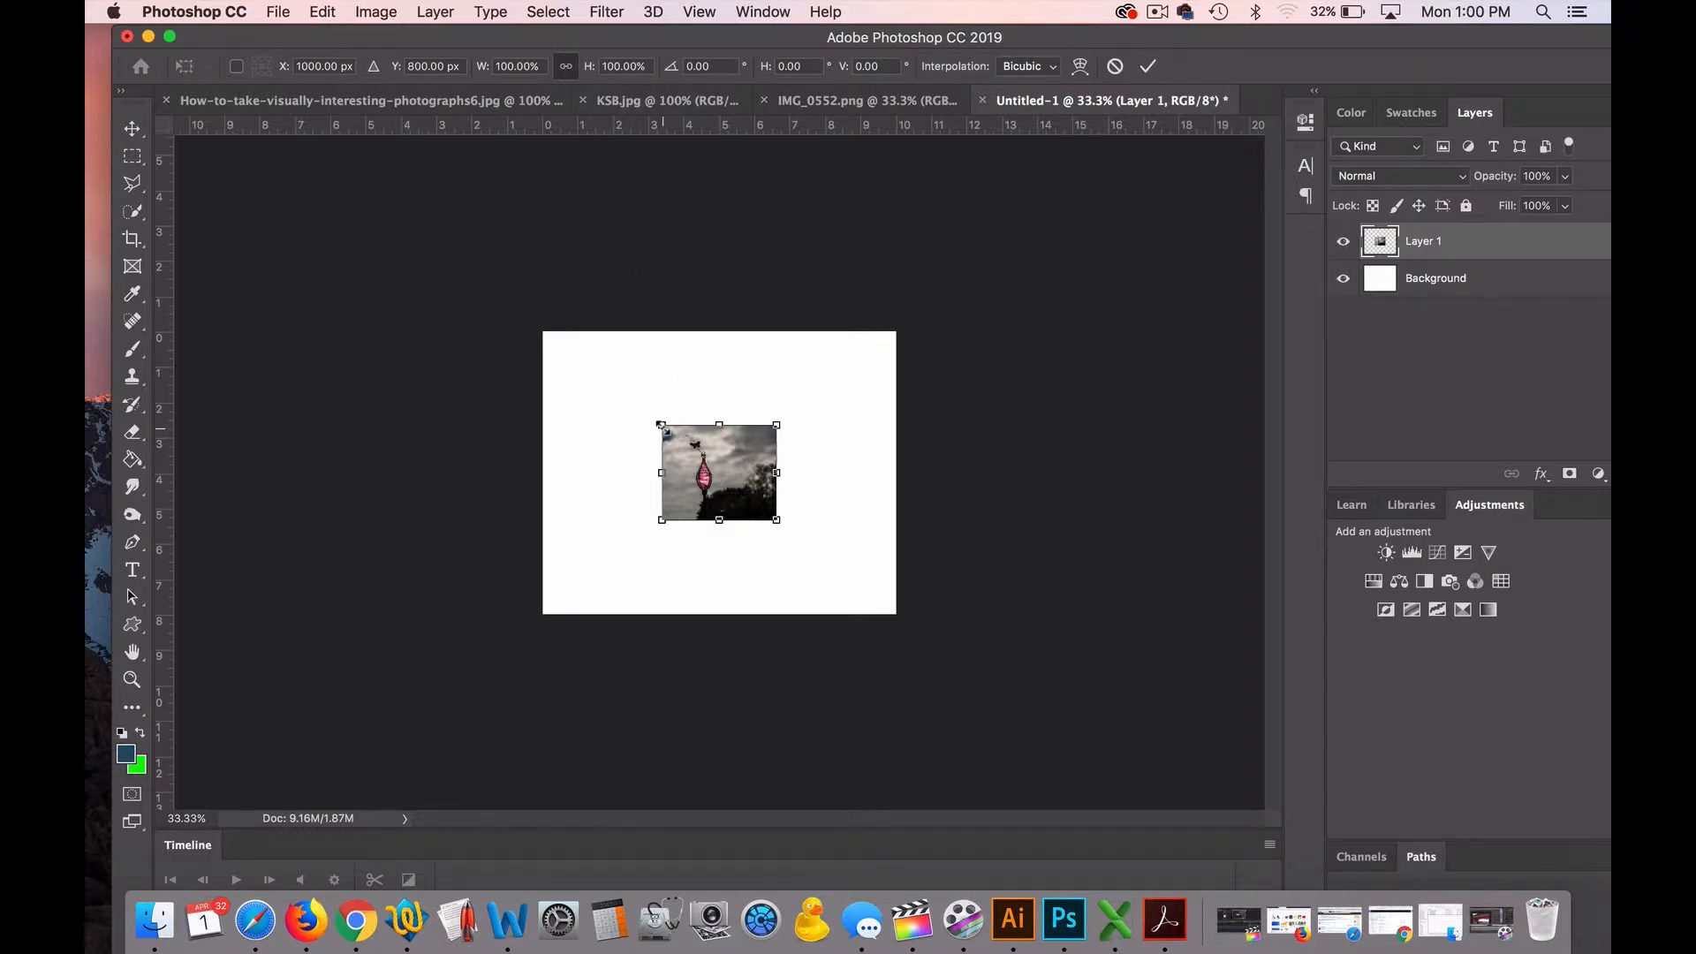
{"action": "left_click_drag", "start_coordinate": [661, 425], "coordinate": [534, 322]}
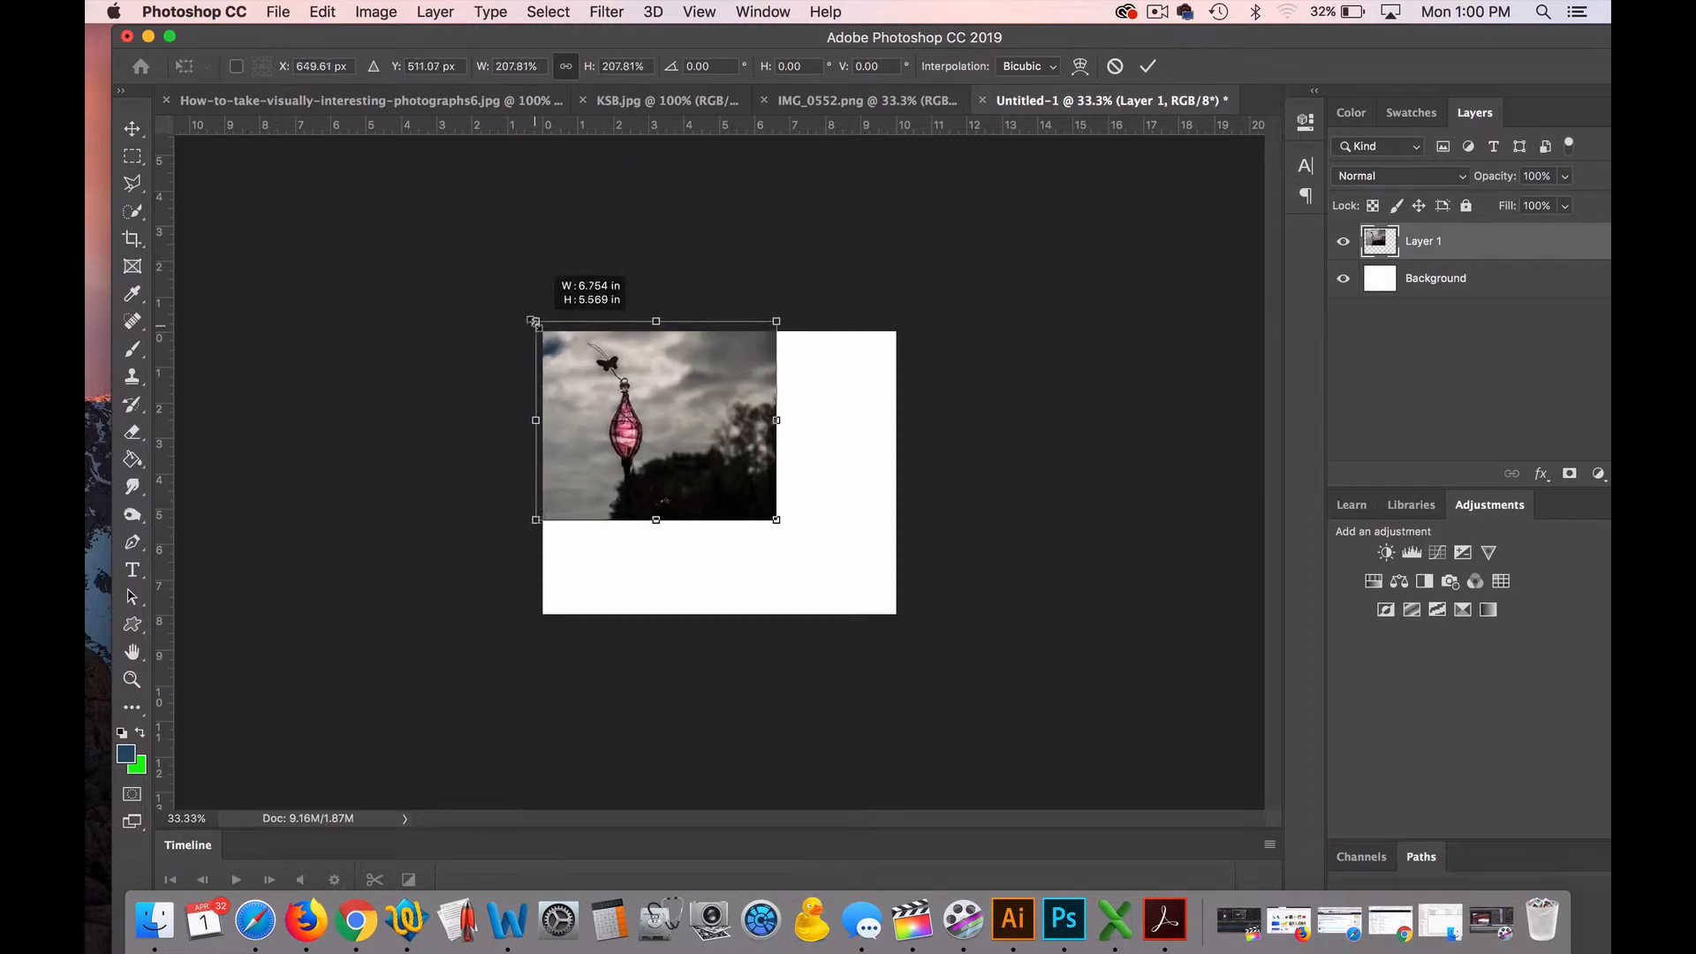
{"action": "left_click_drag", "start_coordinate": [776, 520], "coordinate": [808, 543]}
{"action": "mouse_move", "coordinate": [669, 552]}
{"action": "left_mouse_down"}
{"action": "mouse_move", "coordinate": [682, 646]}
{"action": "mouse_move", "coordinate": [668, 507]}
{"action": "mouse_move", "coordinate": [673, 574]}
{"action": "left_mouse_up"}
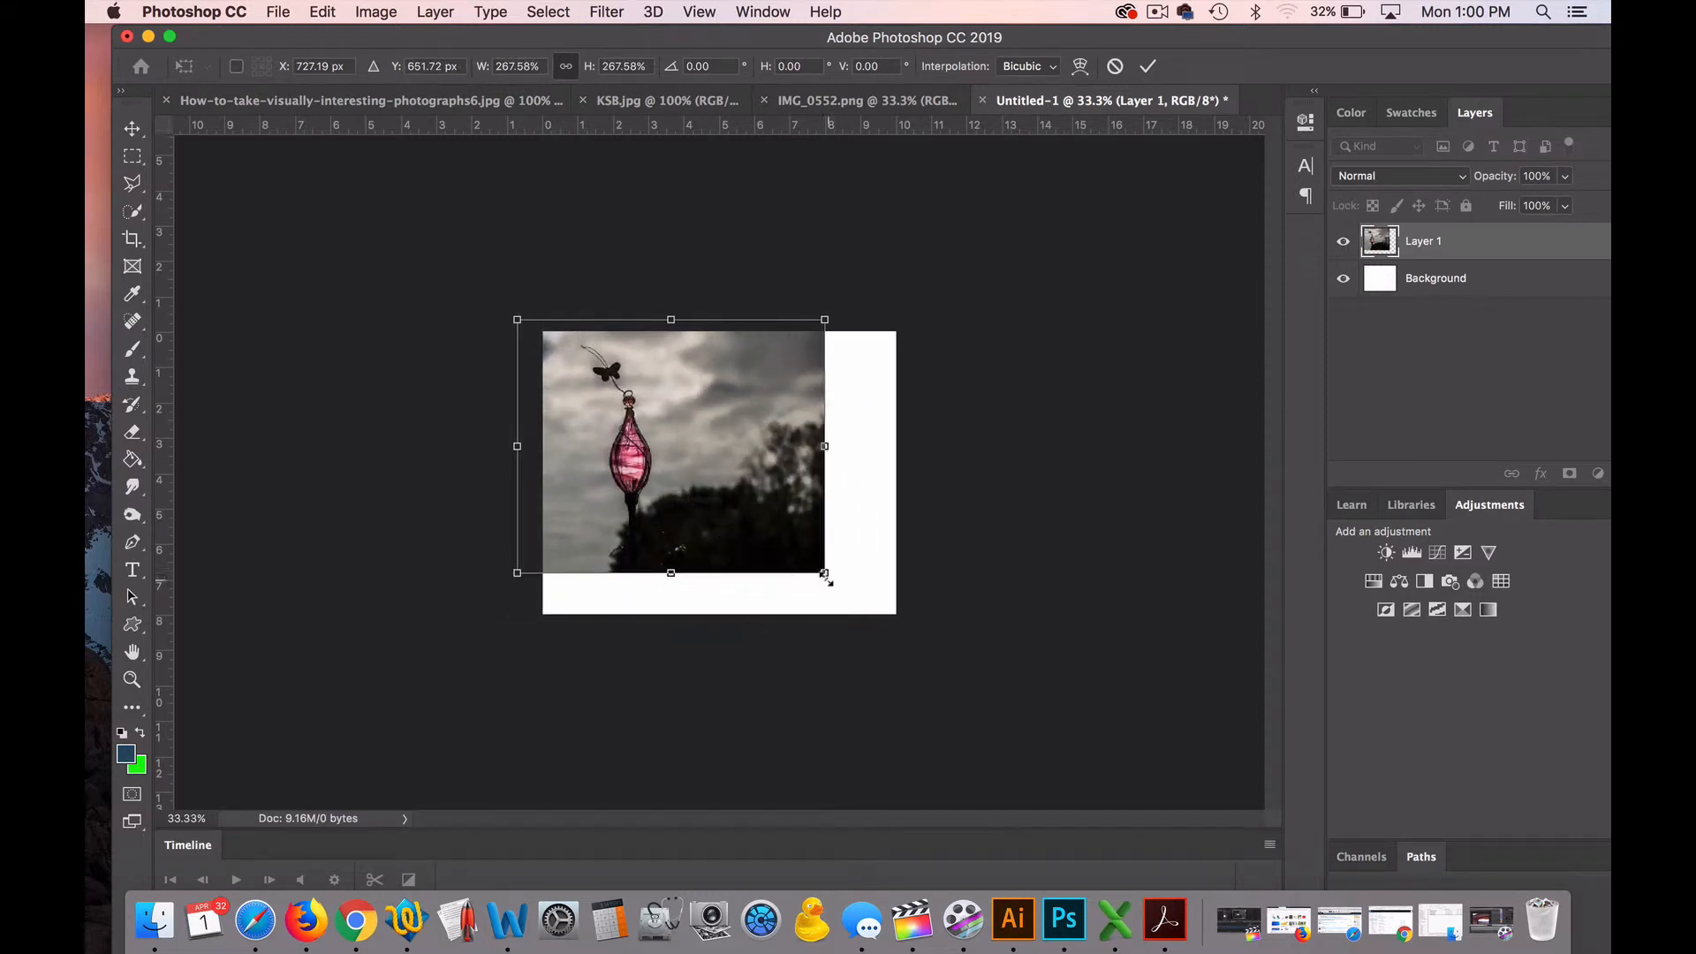
{"action": "left_click_drag", "start_coordinate": [825, 576], "coordinate": [924, 616]}
{"action": "left_click_drag", "start_coordinate": [761, 543], "coordinate": [772, 539]}
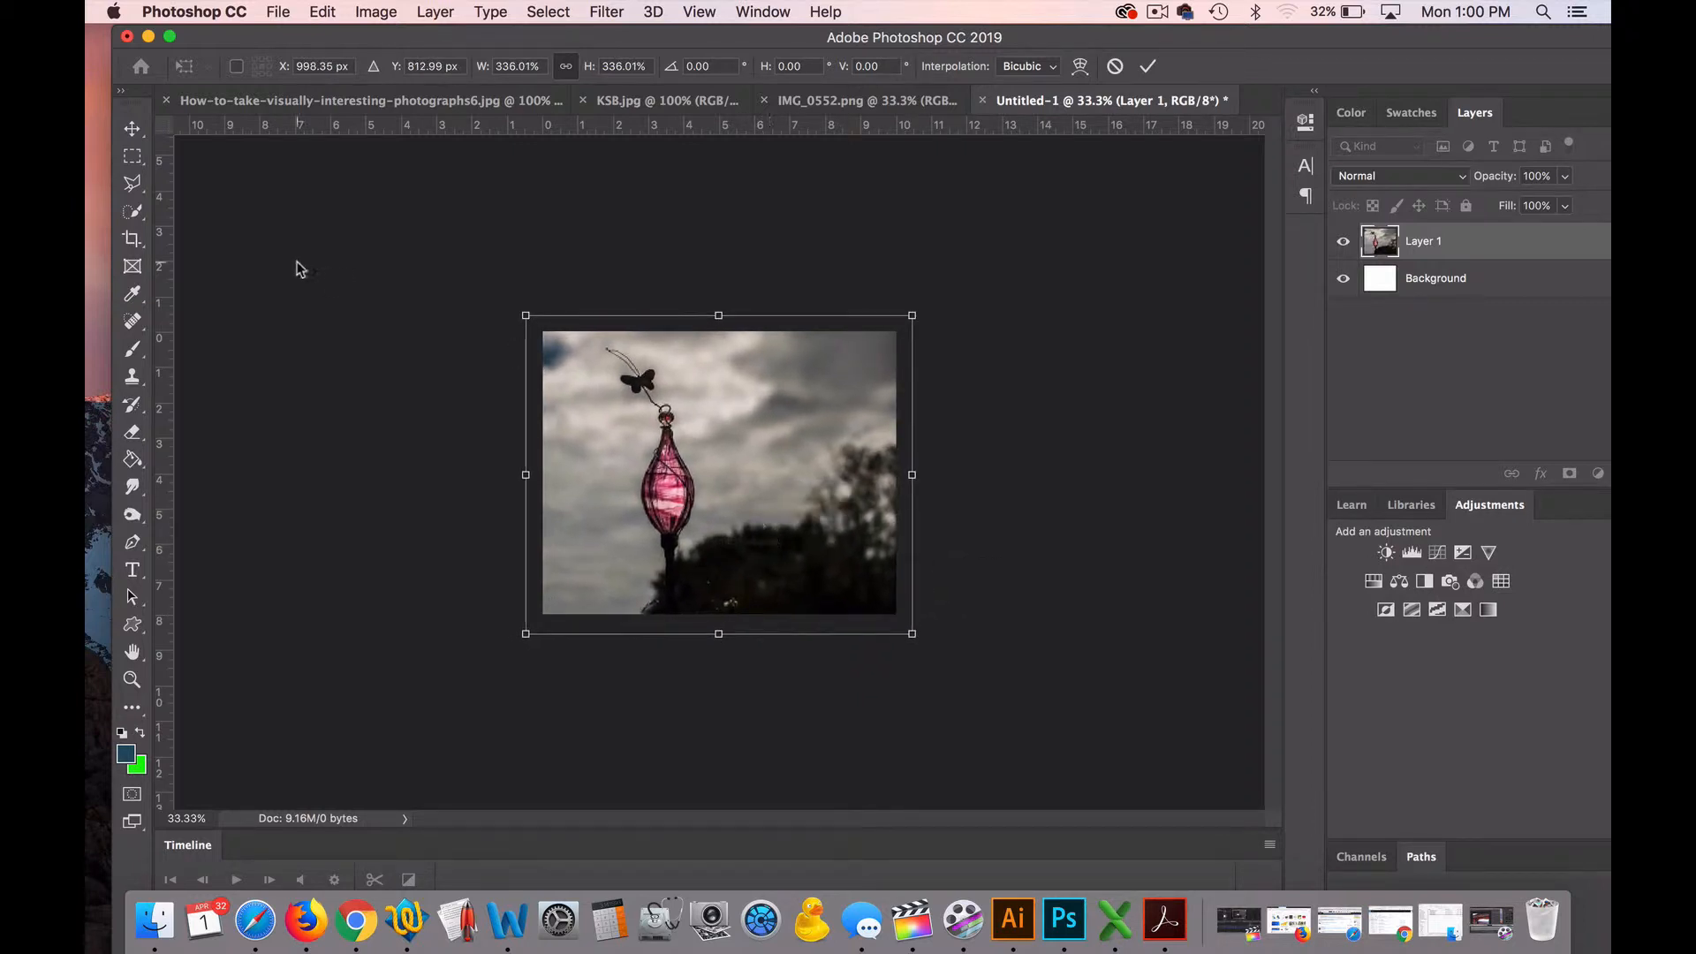
{"action": "left_click", "coordinate": [132, 128]}
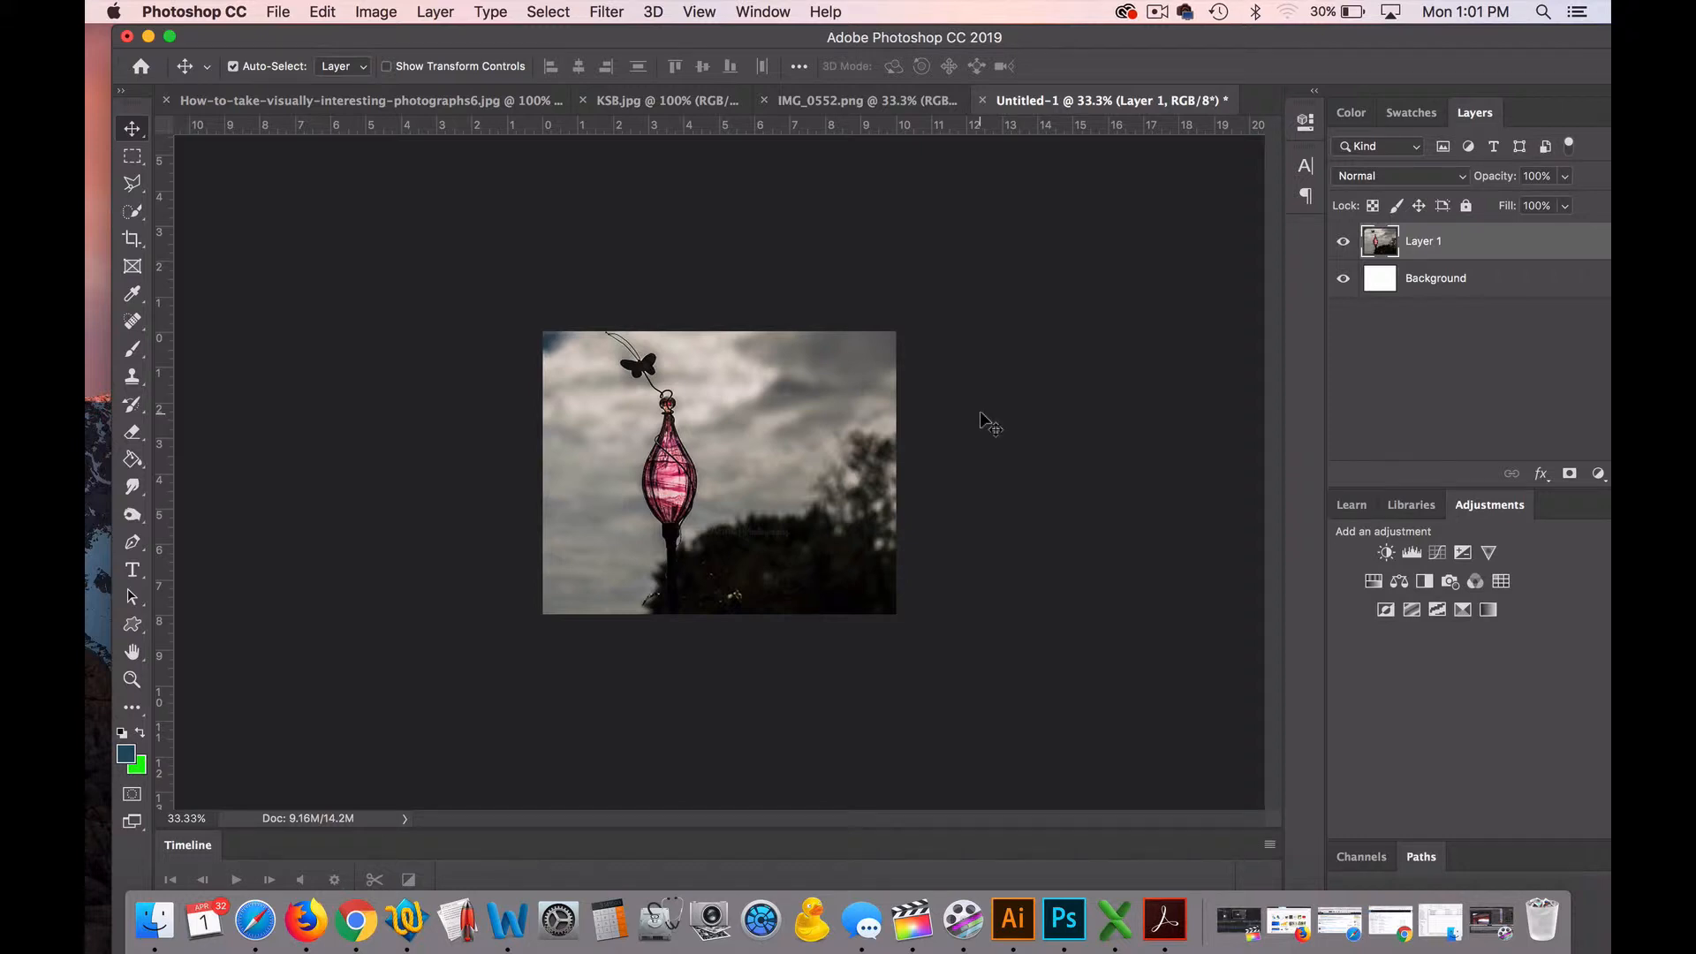
- Replace the lamp photo layer in Untitled-1 with the logo copied from KSB.jpg
{"action": "key", "text": "Delete"}
{"action": "left_click", "coordinate": [765, 110]}
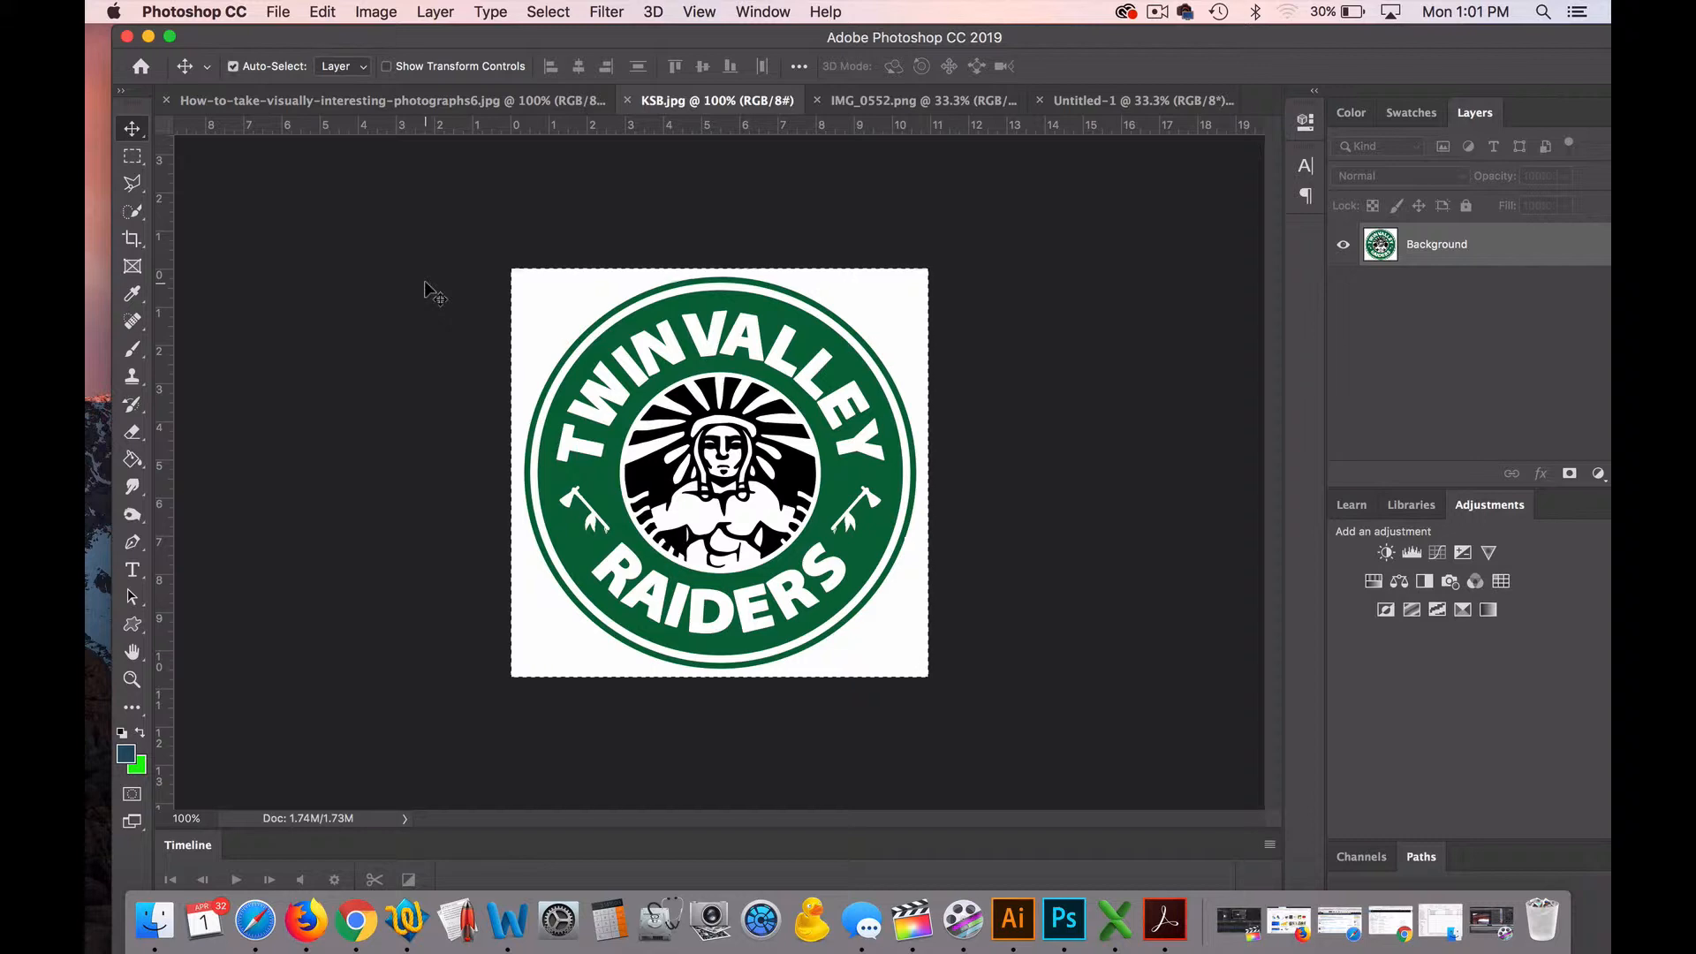
{"action": "left_click", "coordinate": [1089, 104]}
{"action": "key", "text": "cmd+v"}
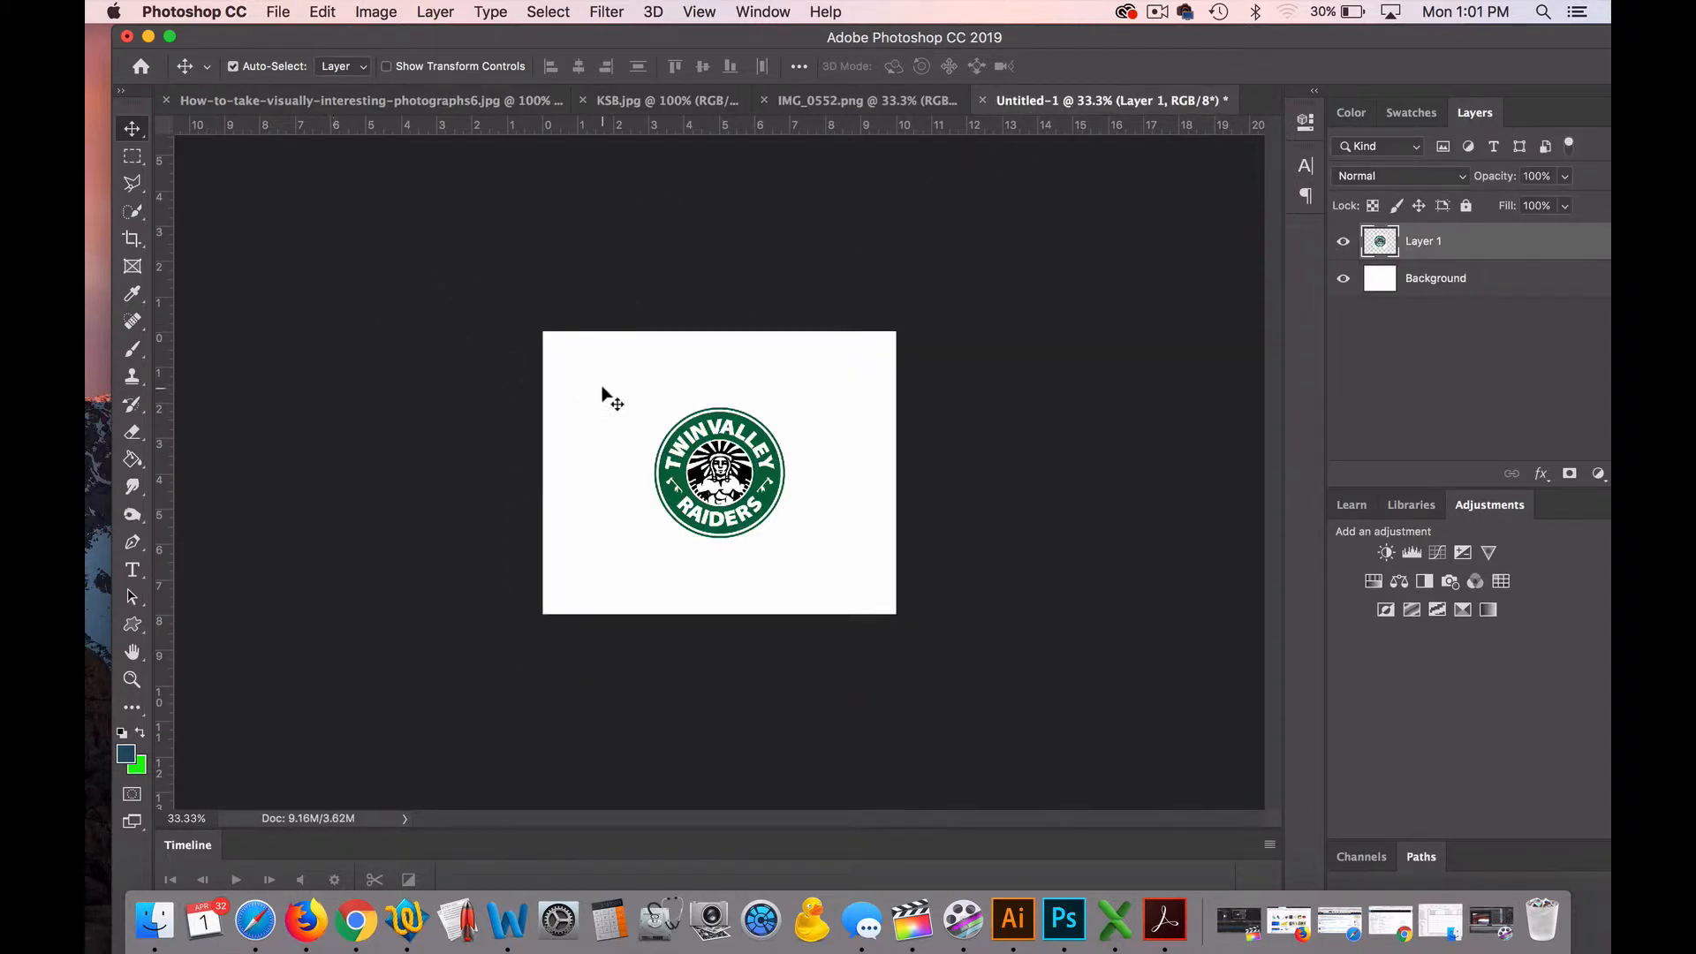
- Enlarge the pasted logo proportionally with Free Transform until it nearly fills the canvas height, and center it
{"action": "key", "text": "cmd+t"}
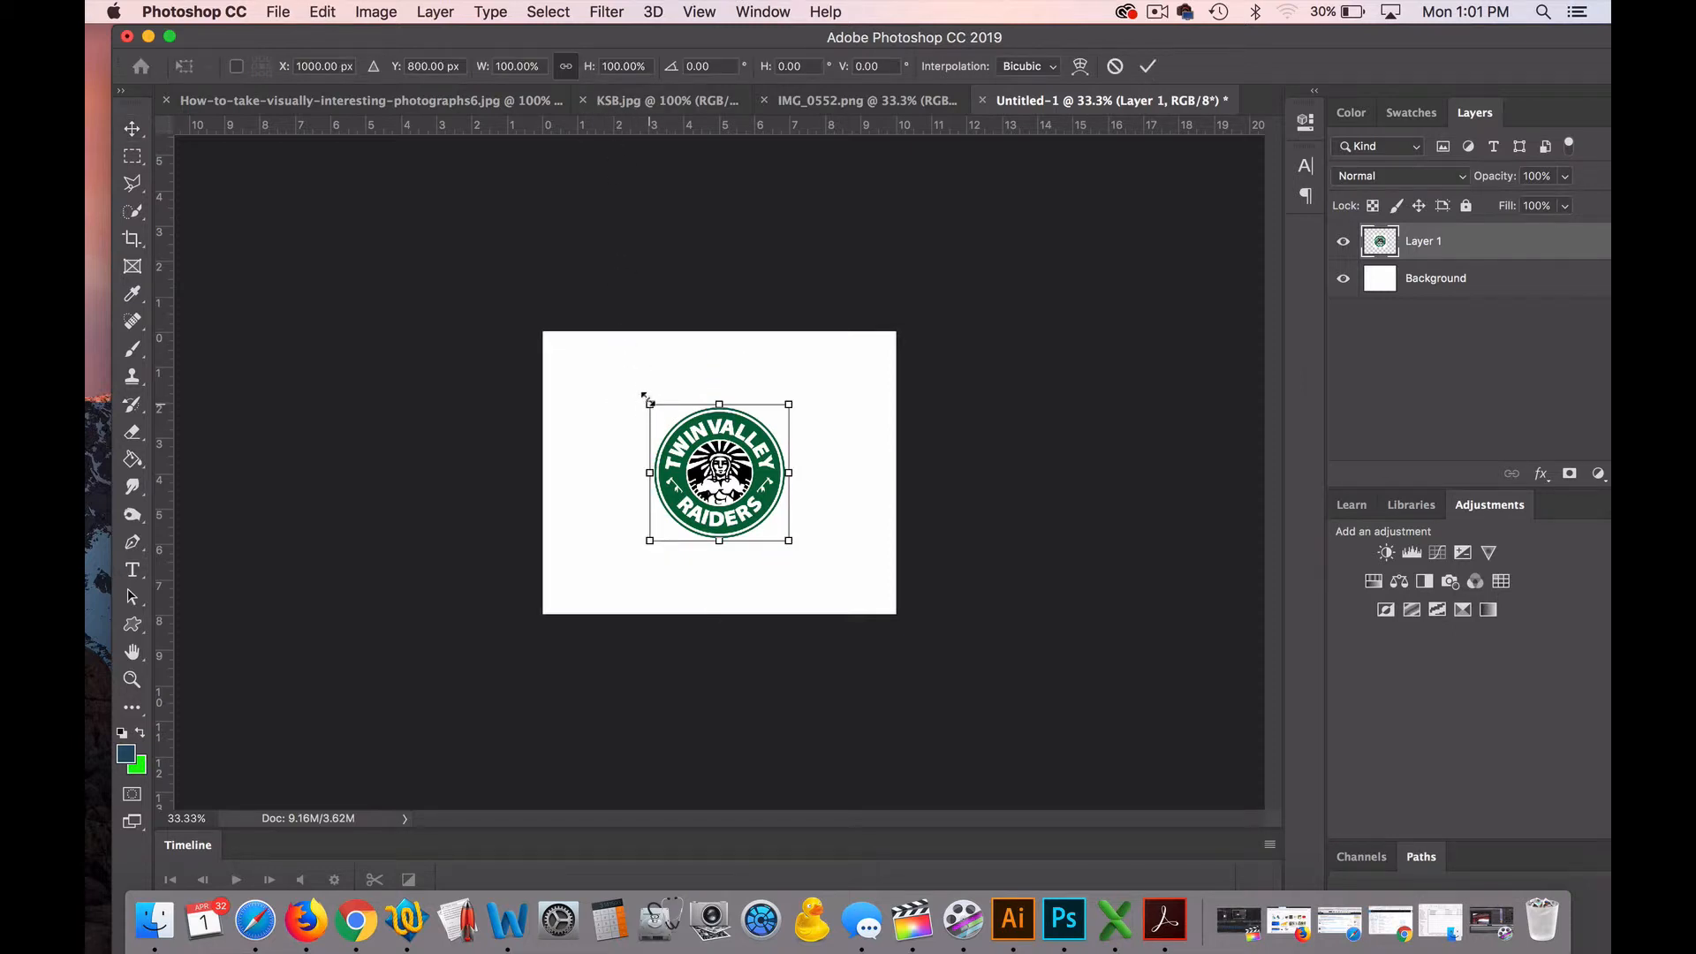
{"action": "left_click_drag", "start_coordinate": [644, 397], "coordinate": [541, 298]}
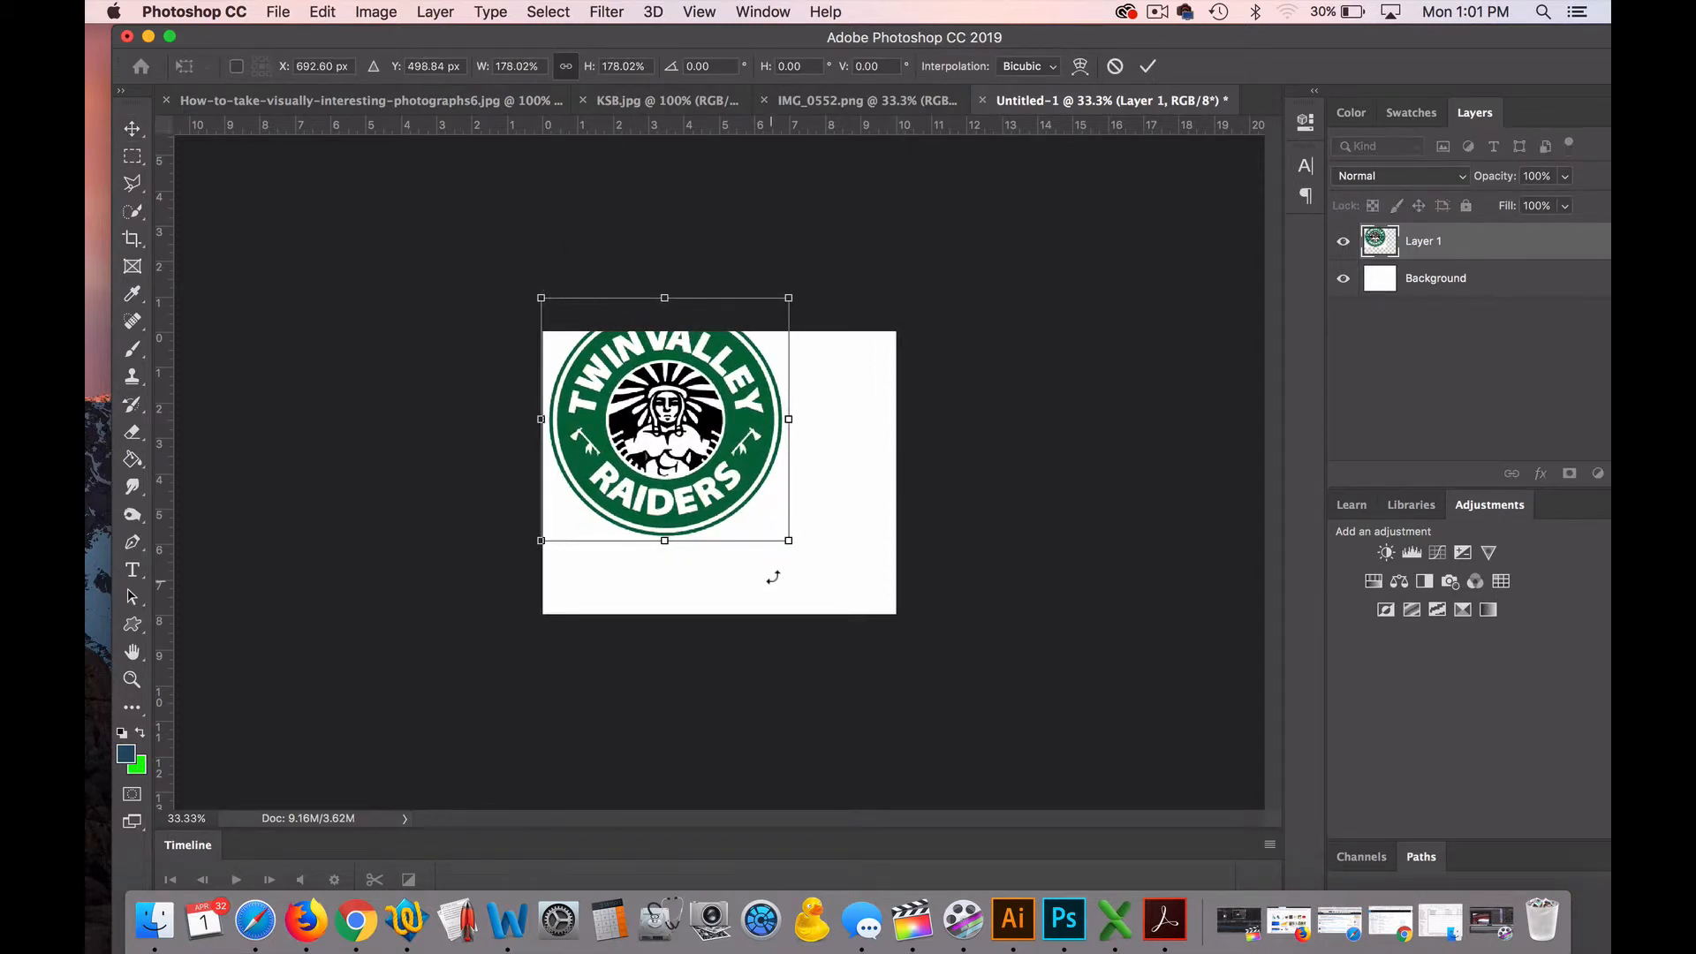
{"action": "left_click_drag", "start_coordinate": [789, 541], "coordinate": [820, 572]}
{"action": "left_click_drag", "start_coordinate": [731, 437], "coordinate": [772, 475]}
{"action": "key", "text": "Return"}
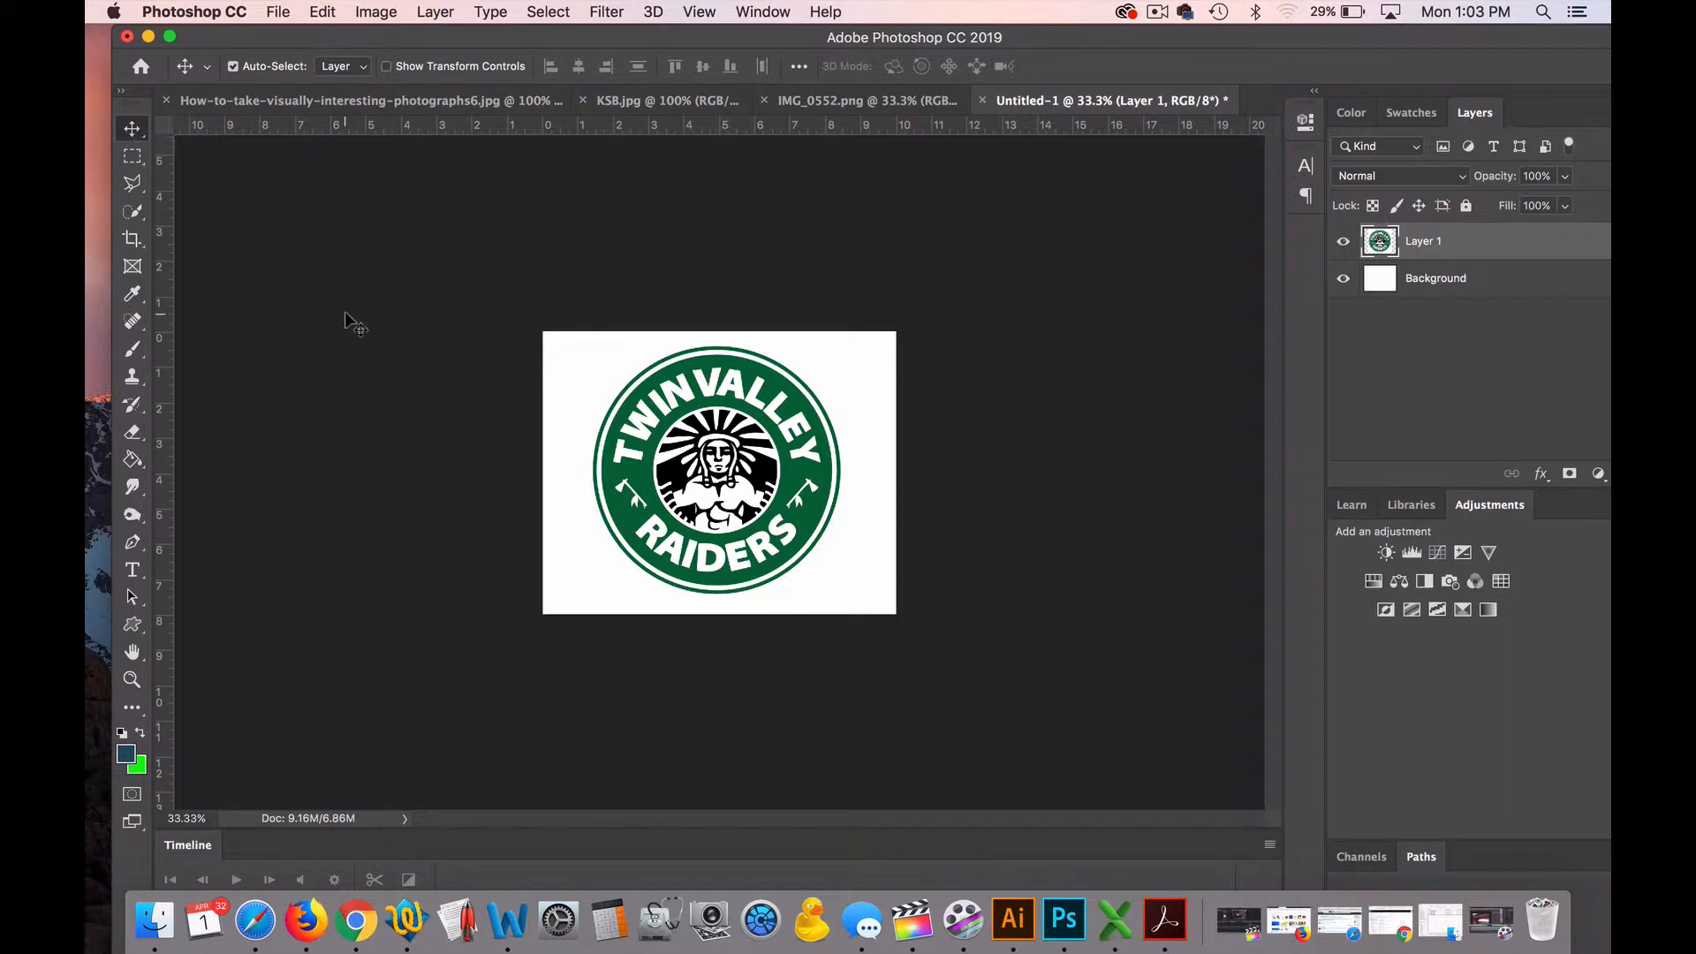
- Distort the logo non-proportionally to about 119% width and 61% height, placing it along the canvas's lower edge
{"action": "key", "text": "super+t"}
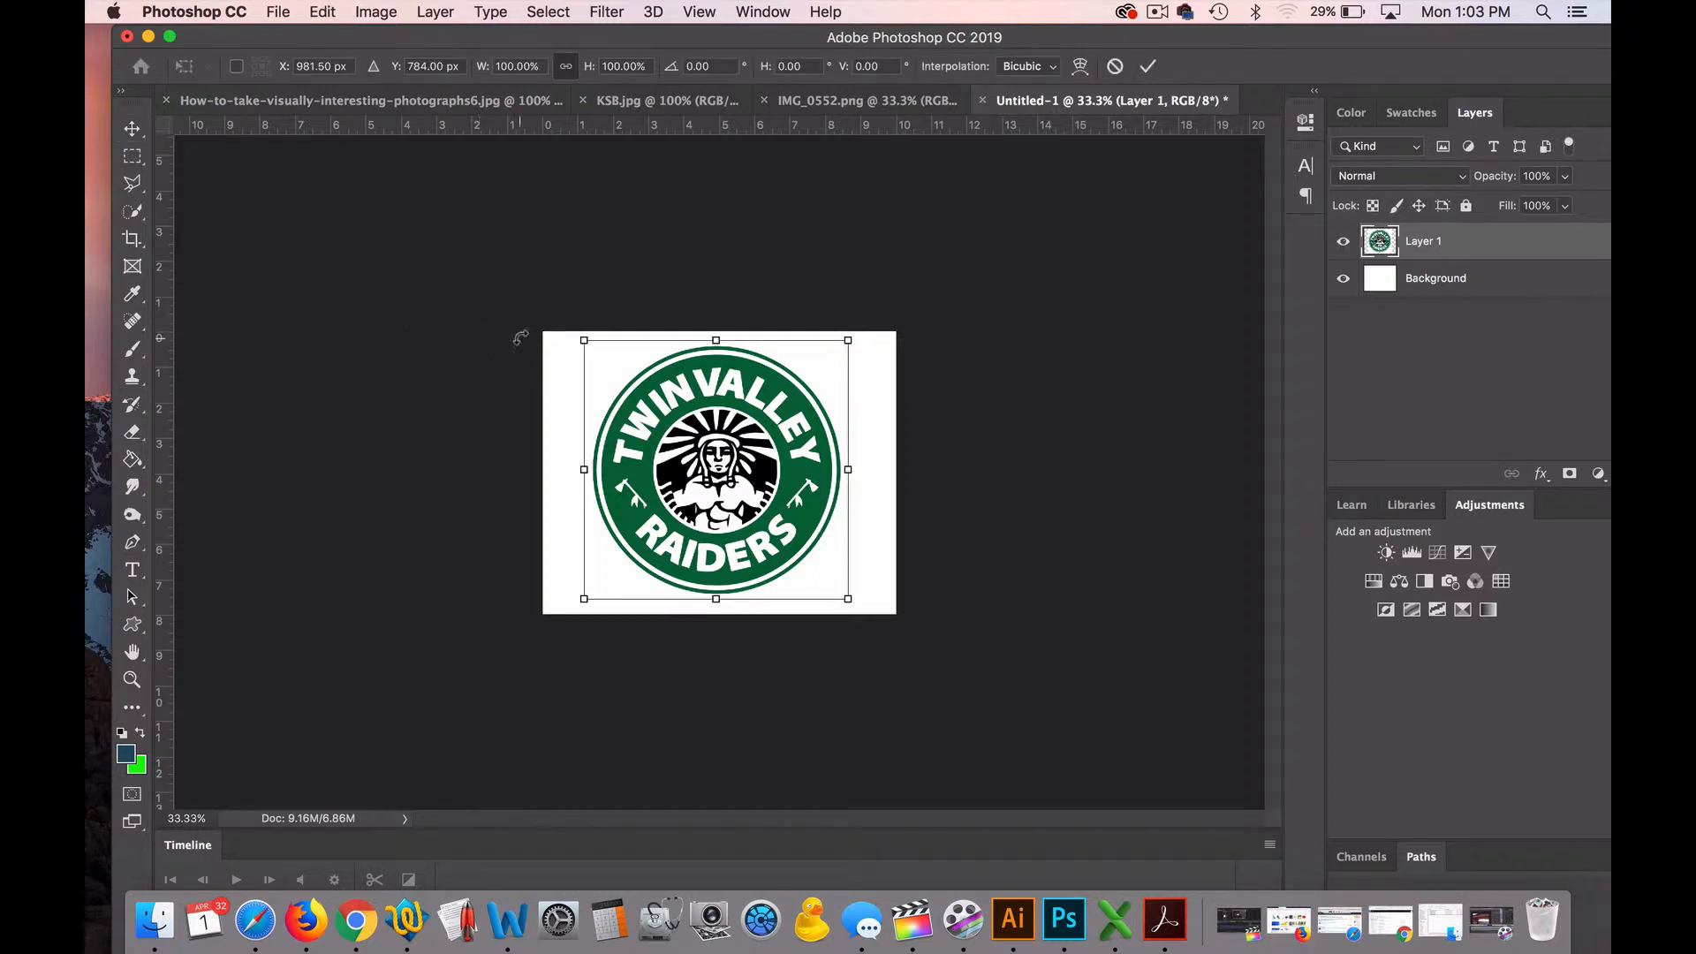
{"action": "left_click_drag", "start_coordinate": [584, 341], "coordinate": [558, 466]}
{"action": "left_click_drag", "start_coordinate": [848, 599], "coordinate": [872, 612]}
{"action": "left_click_drag", "start_coordinate": [872, 466], "coordinate": [873, 453]}
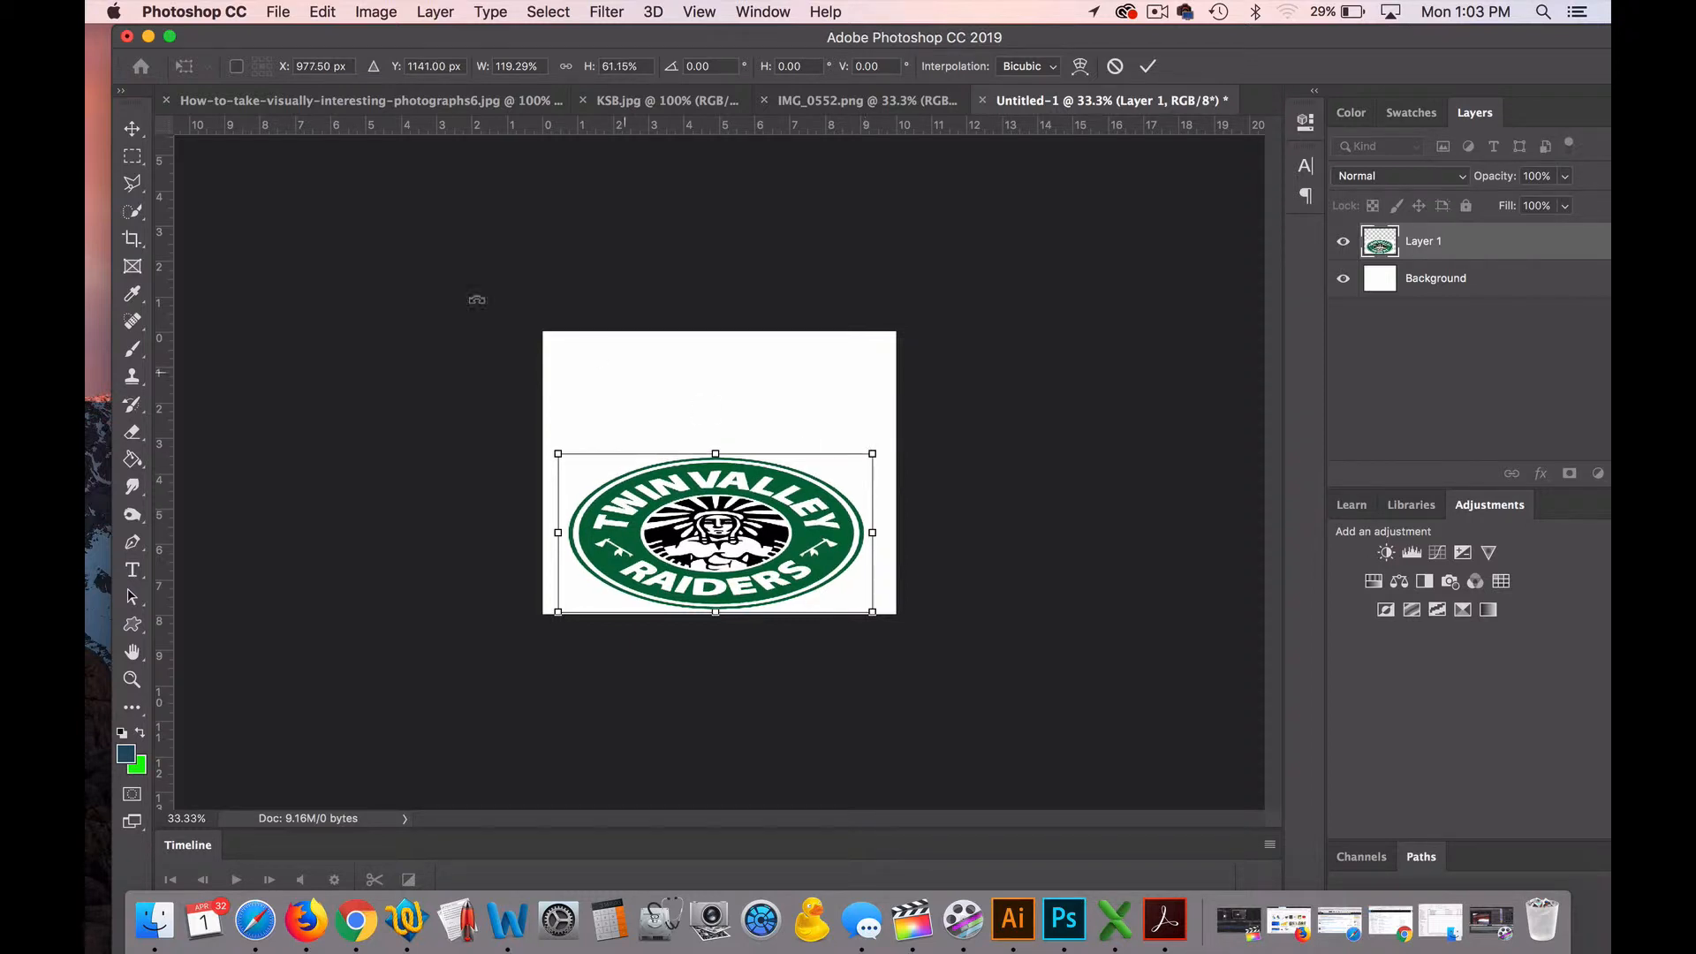
{"action": "left_click", "coordinate": [141, 130]}
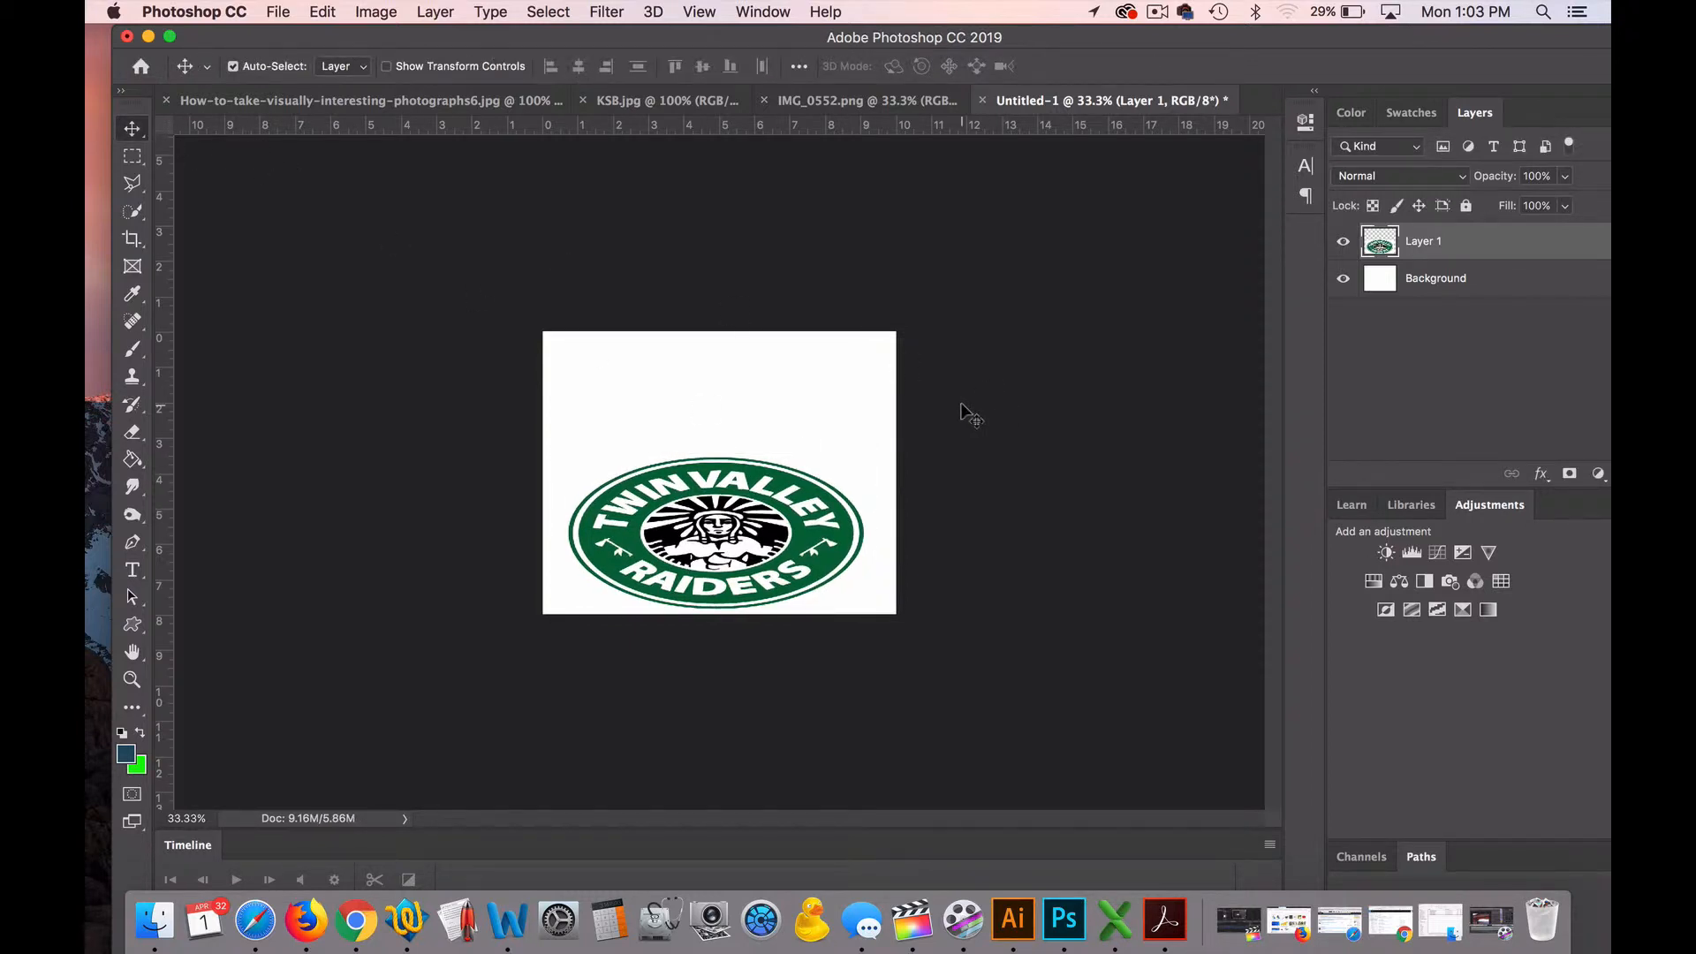
- Undo the logo's transforms and scale it up proportionally again to nearly fill the canvas height
{"action": "key", "text": "super+z"}
{"action": "key", "text": "super+t"}
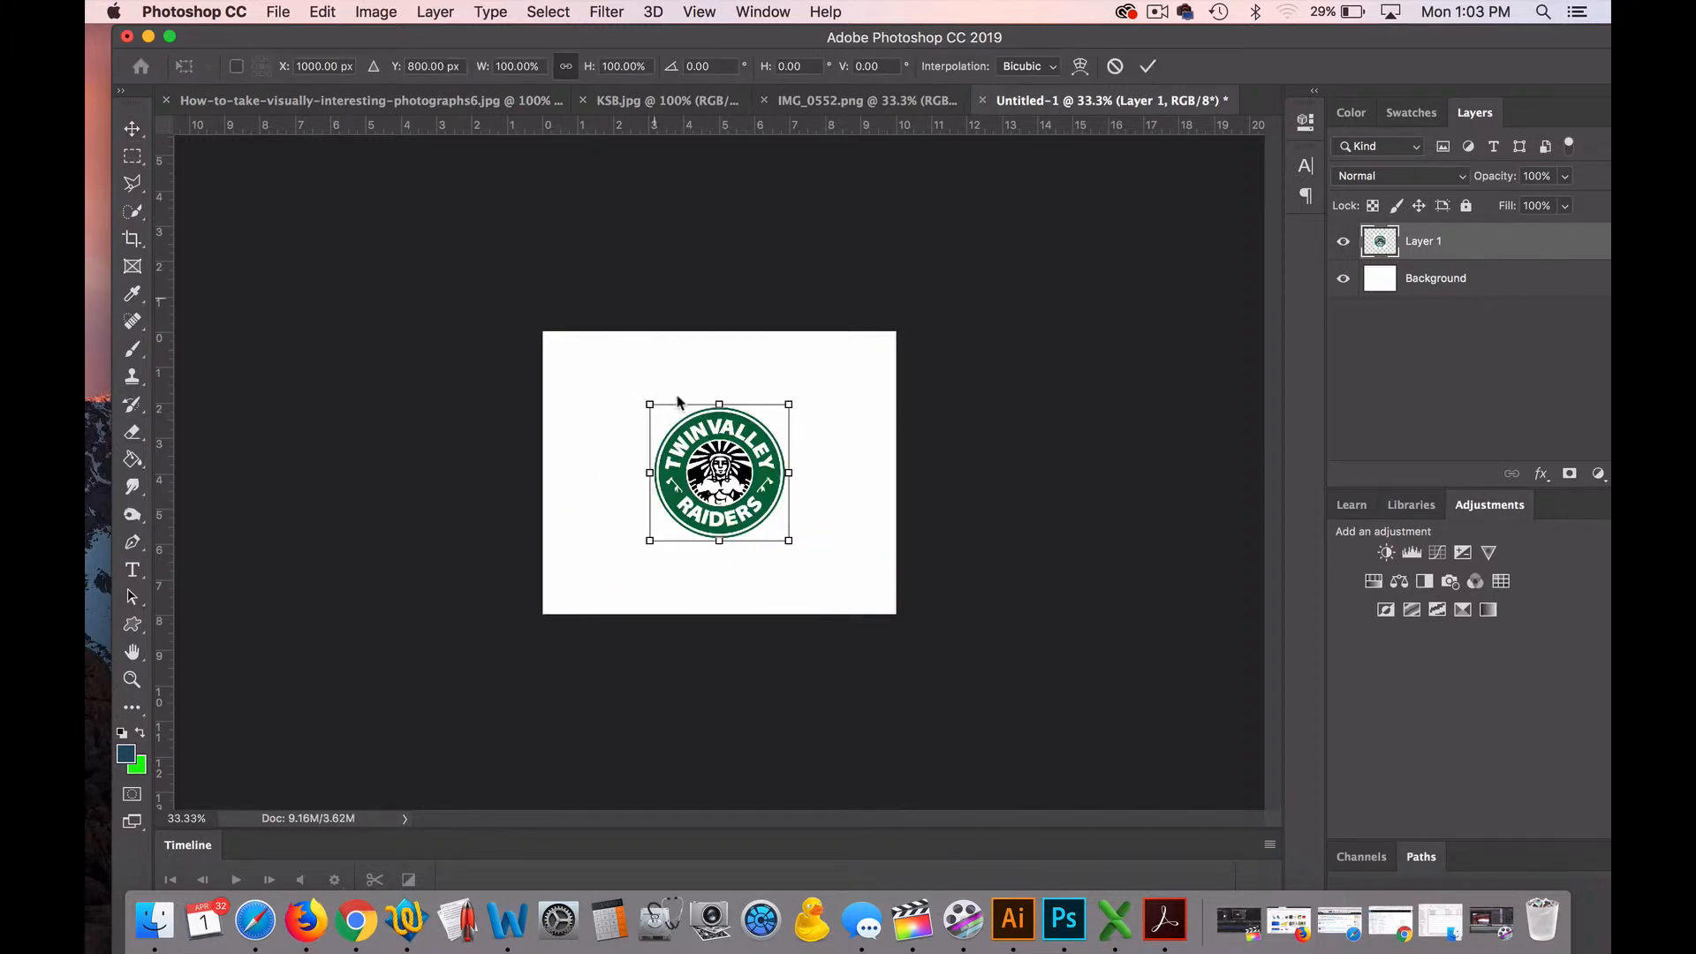
{"action": "left_click_drag", "start_coordinate": [650, 404], "coordinate": [581, 336]}
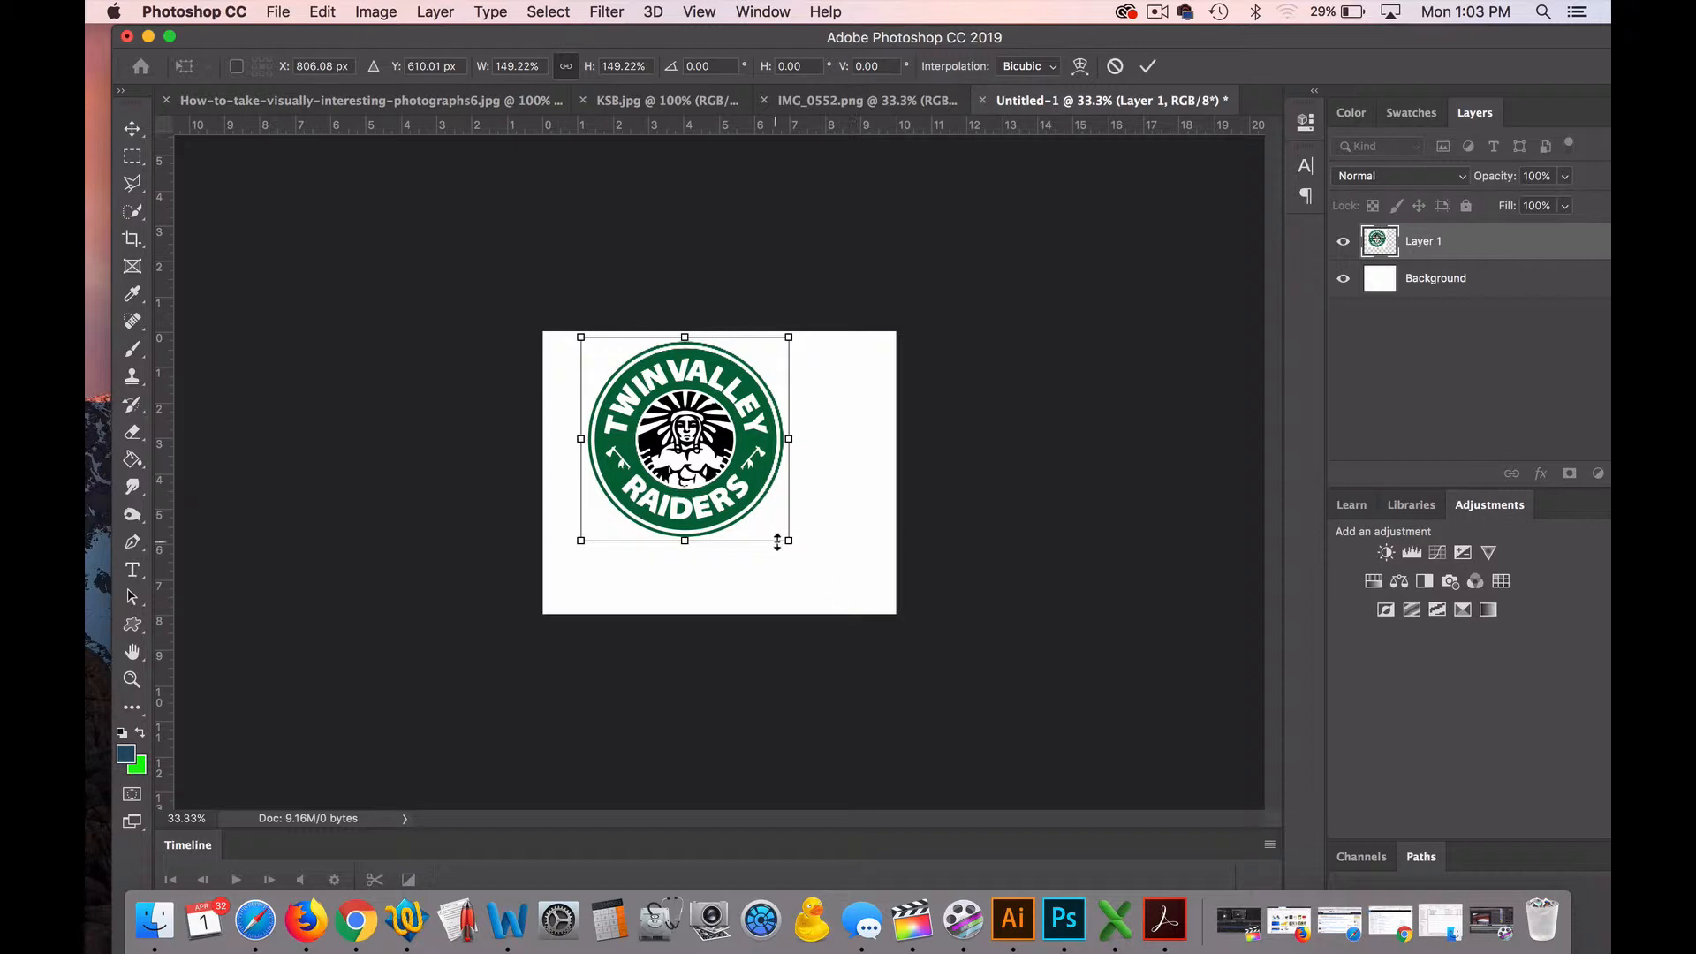
{"action": "left_click_drag", "start_coordinate": [777, 542], "coordinate": [864, 608]}
{"action": "key", "text": "Return"}
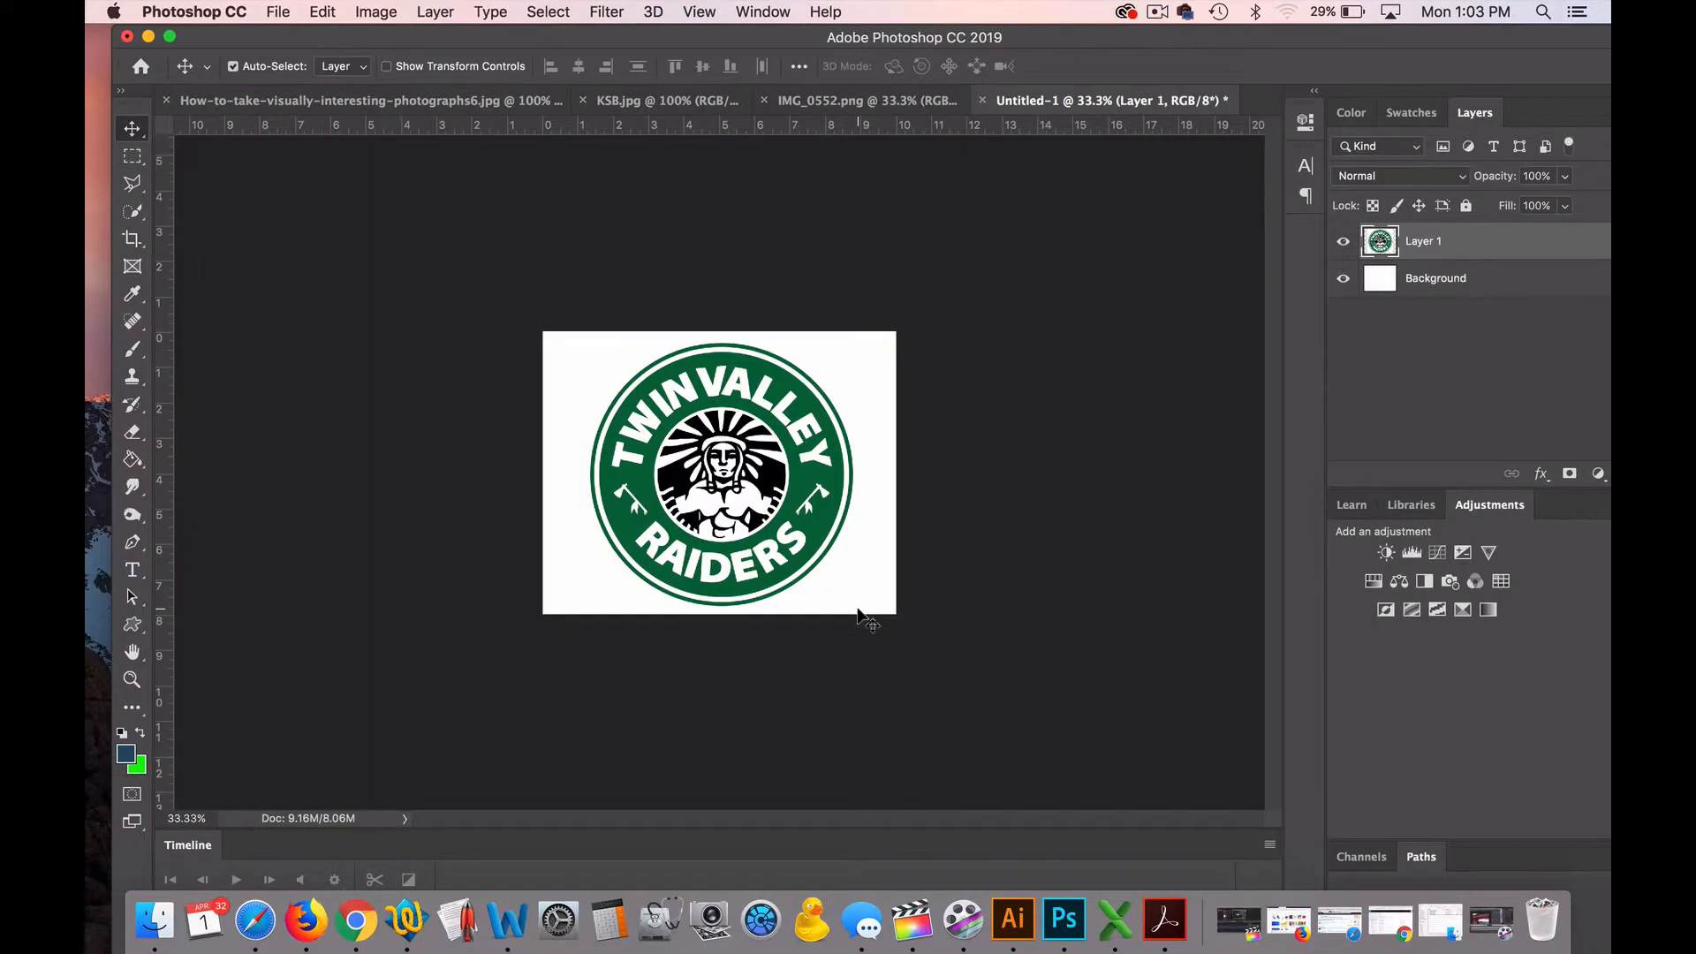
- Delete the logo layer, paste the entire IMG_0552.png car photo into Untitled-1, and align its upper-left area with the canvas
{"action": "key", "text": "BackSpace"}
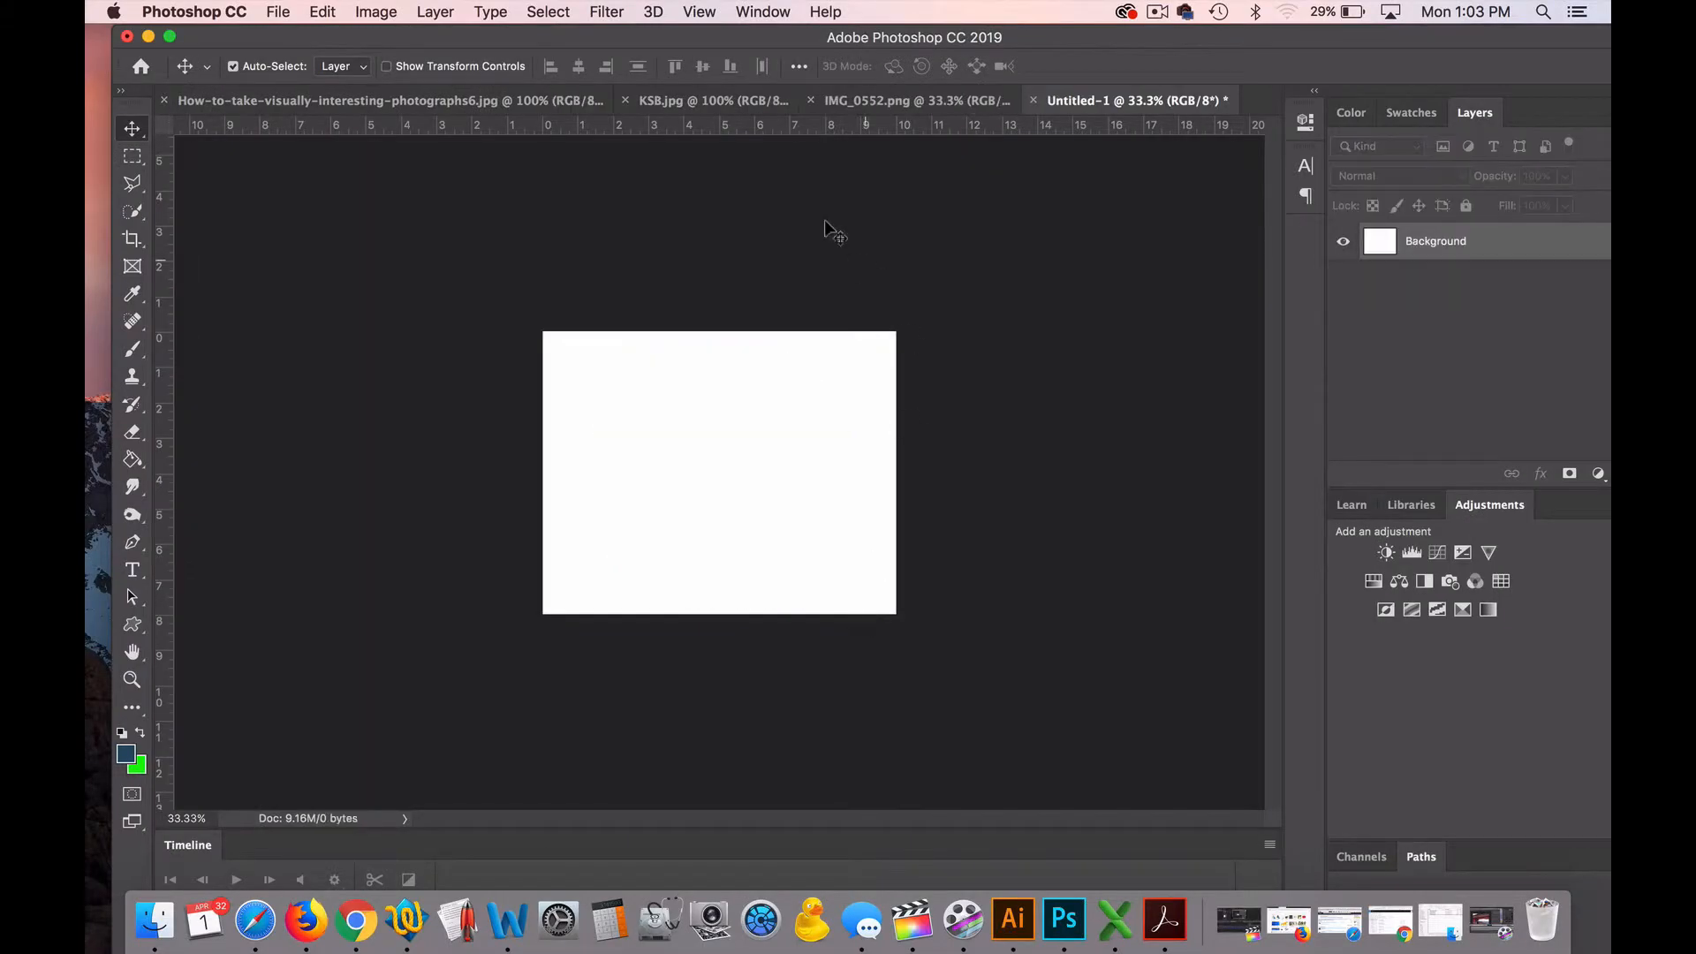
{"action": "left_click", "coordinate": [879, 102]}
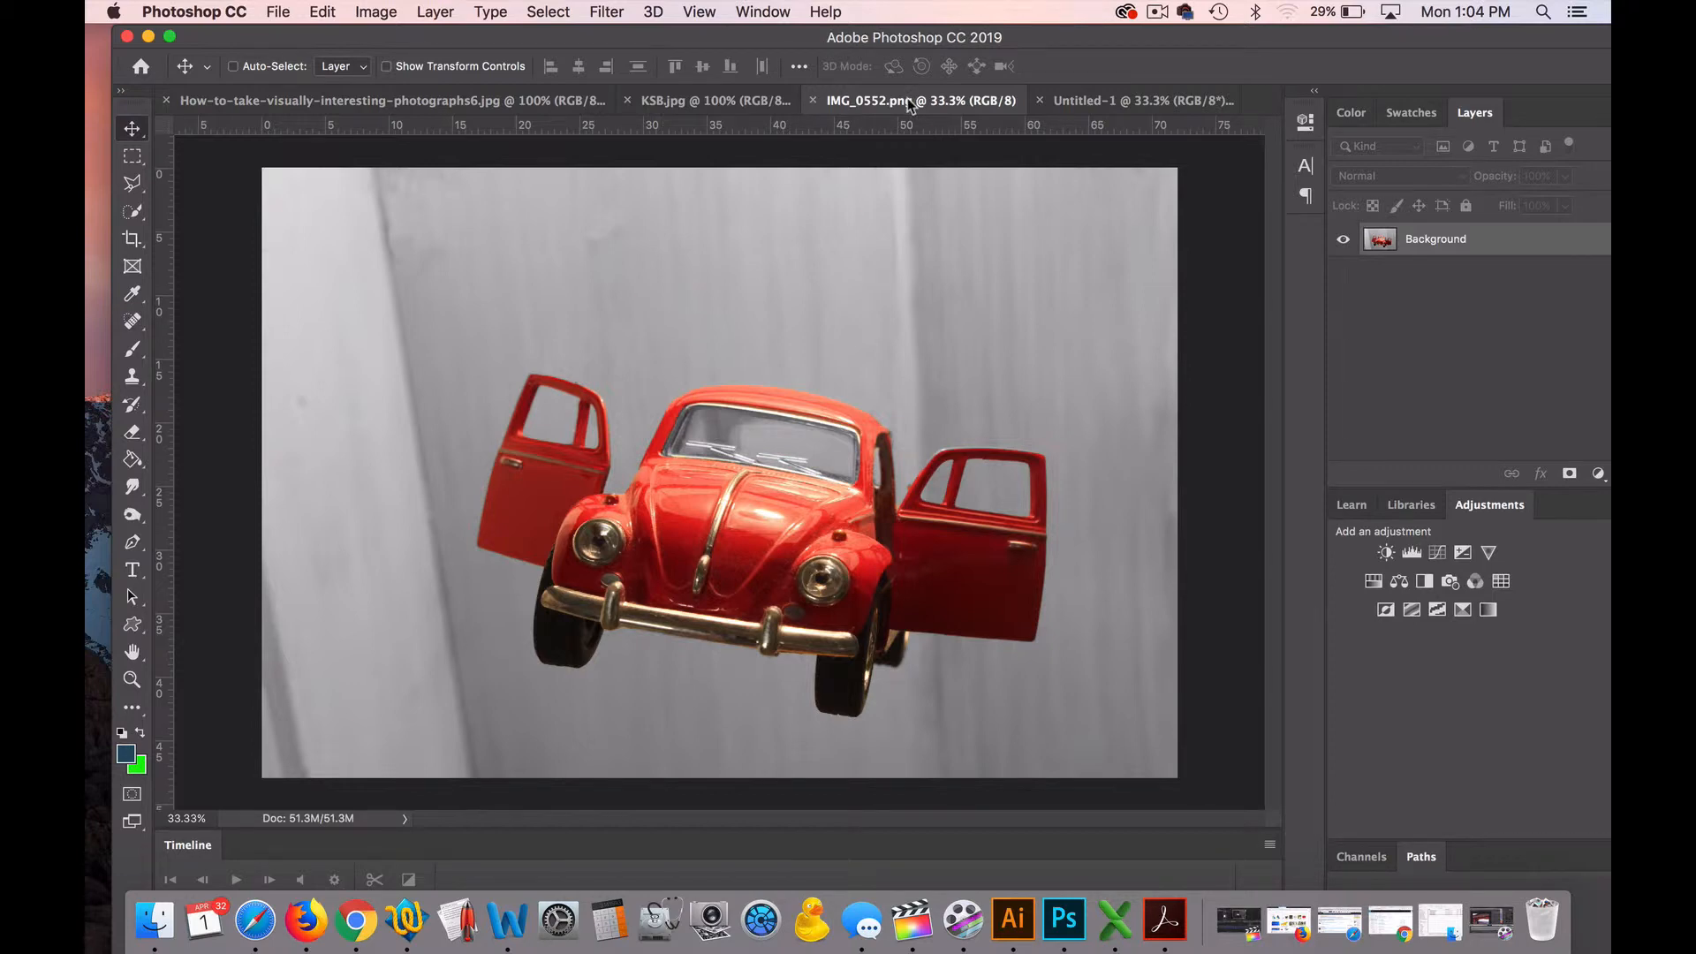
{"action": "key", "text": "super+a"}
{"action": "key", "text": "super+c"}
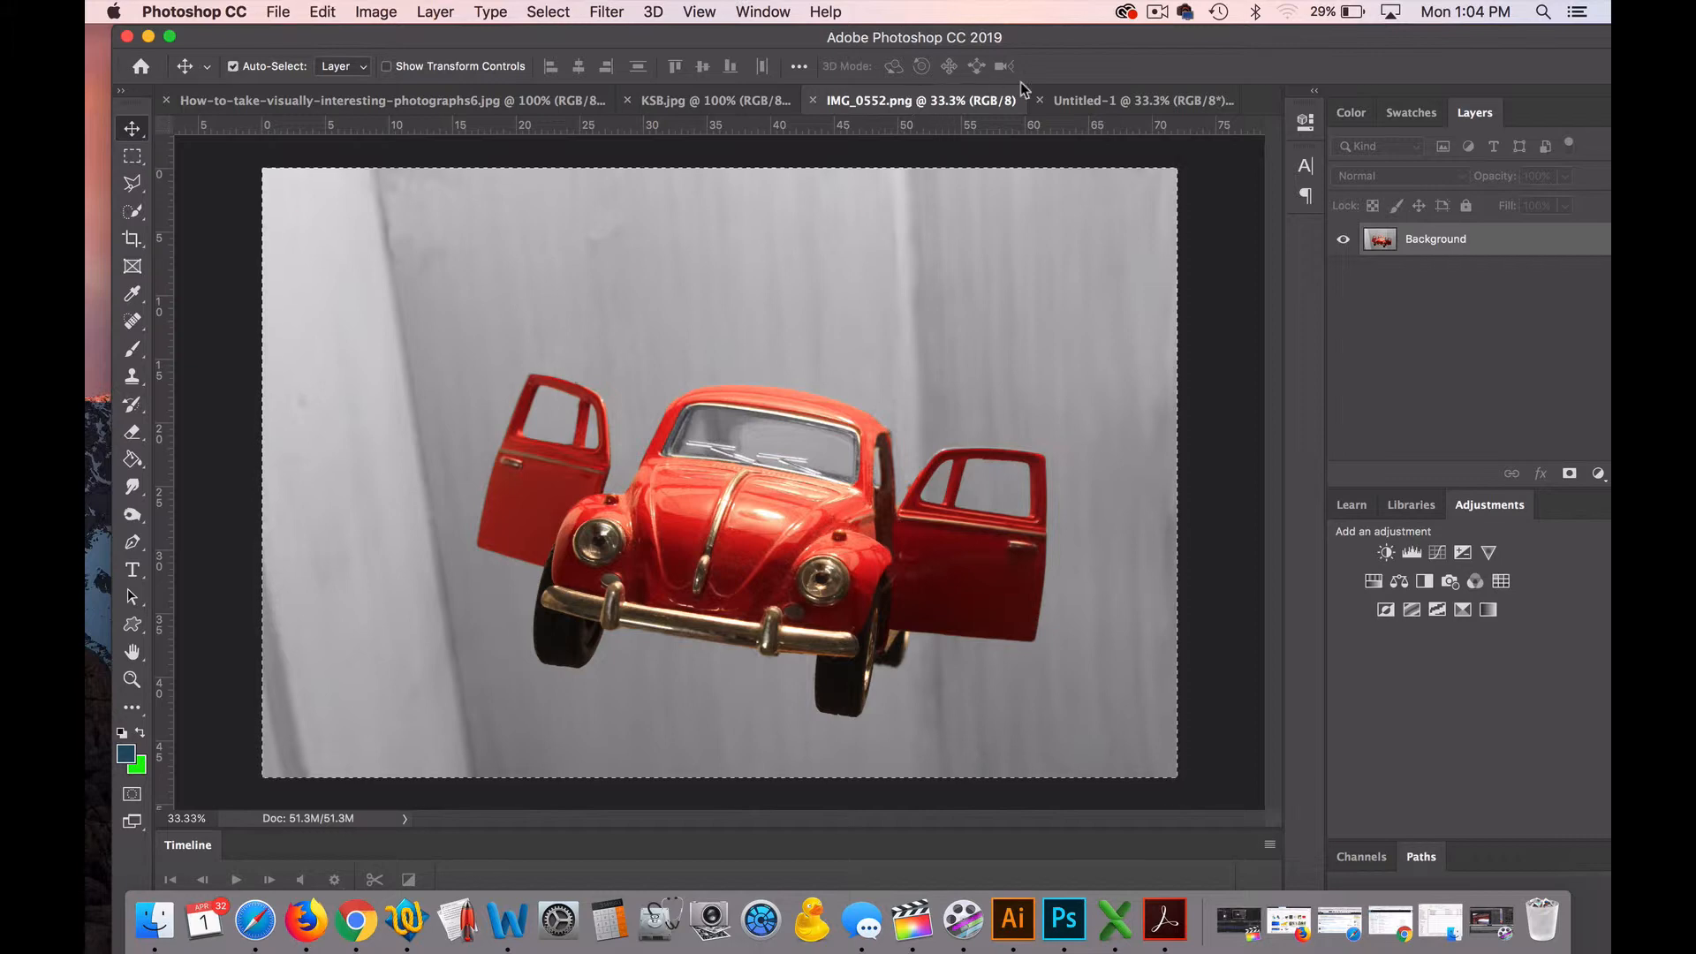
{"action": "left_click", "coordinate": [1086, 100]}
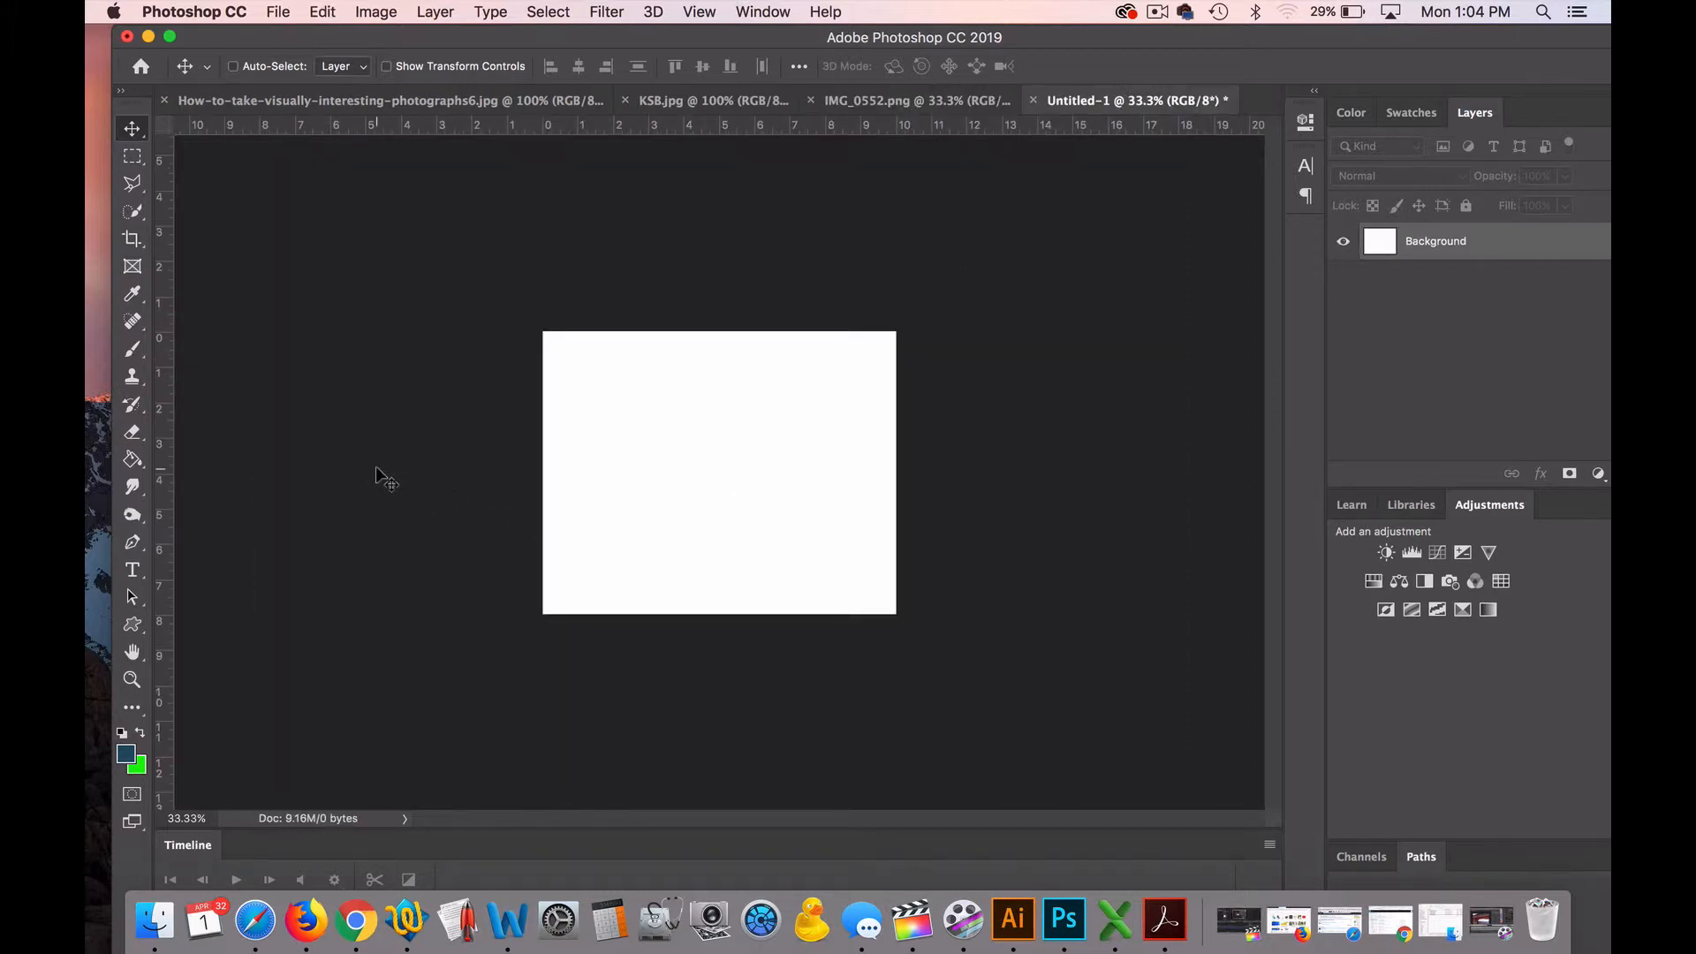
{"action": "key", "text": "super+v"}
{"action": "left_click_drag", "start_coordinate": [687, 458], "coordinate": [659, 398]}
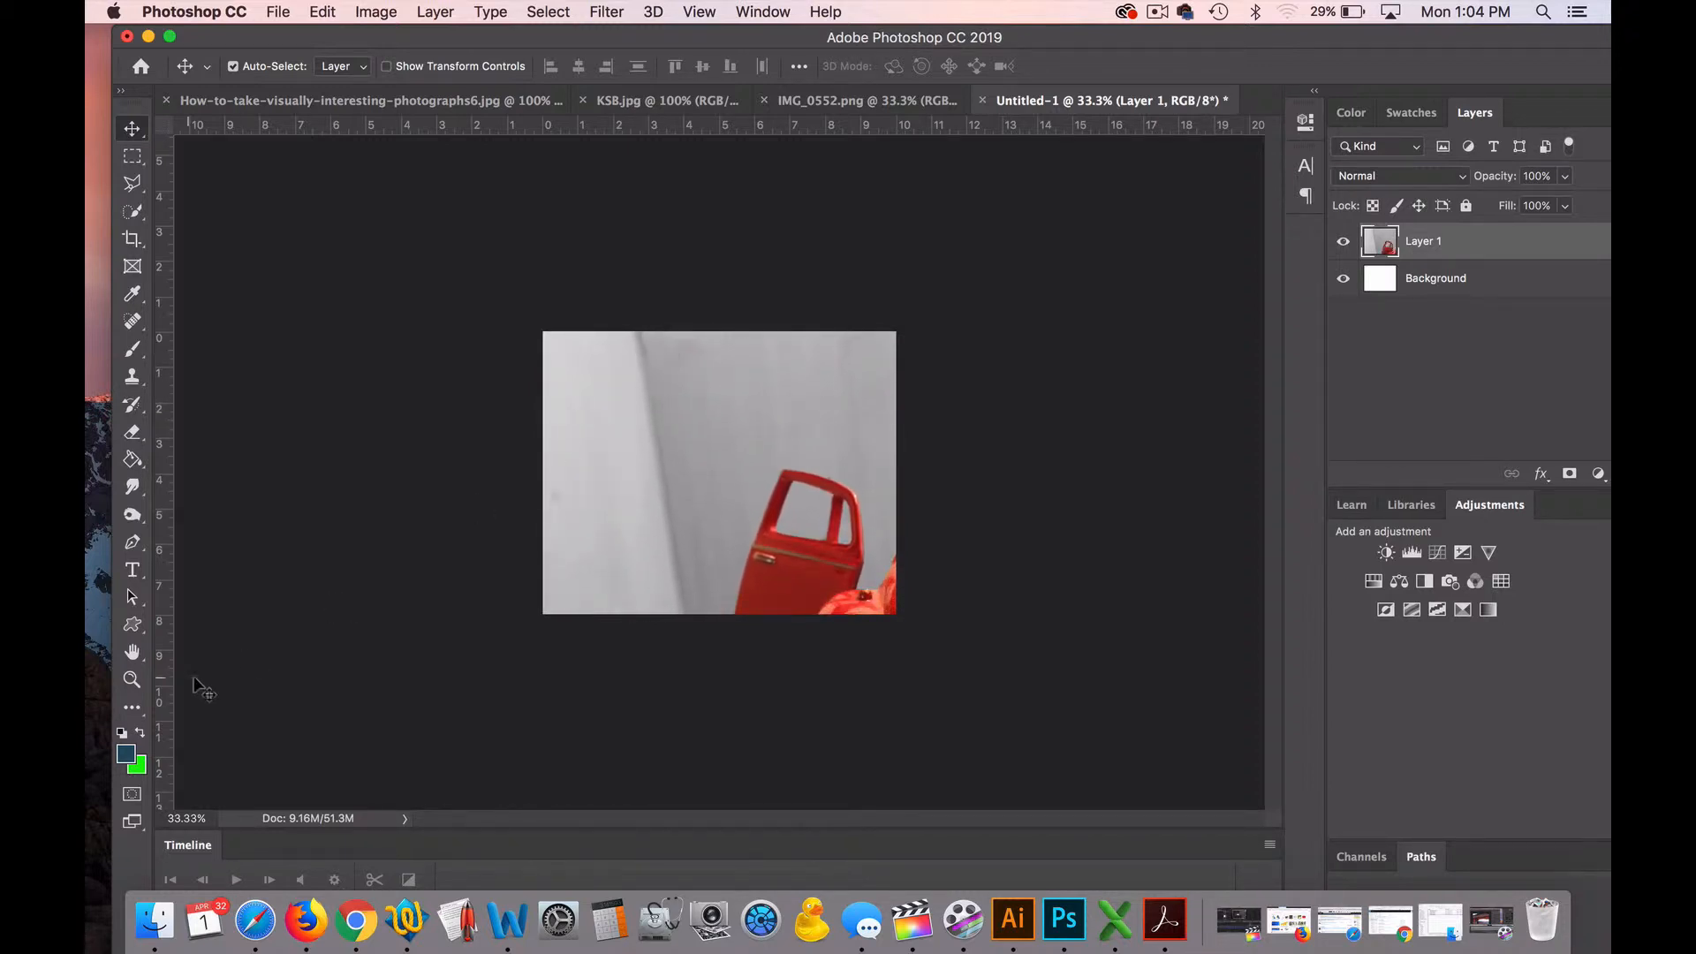
- Free-transform the car photo proportionally down to about 50% and position it so the car is centered and the canvas is covered
{"action": "left_click", "coordinate": [129, 680]}
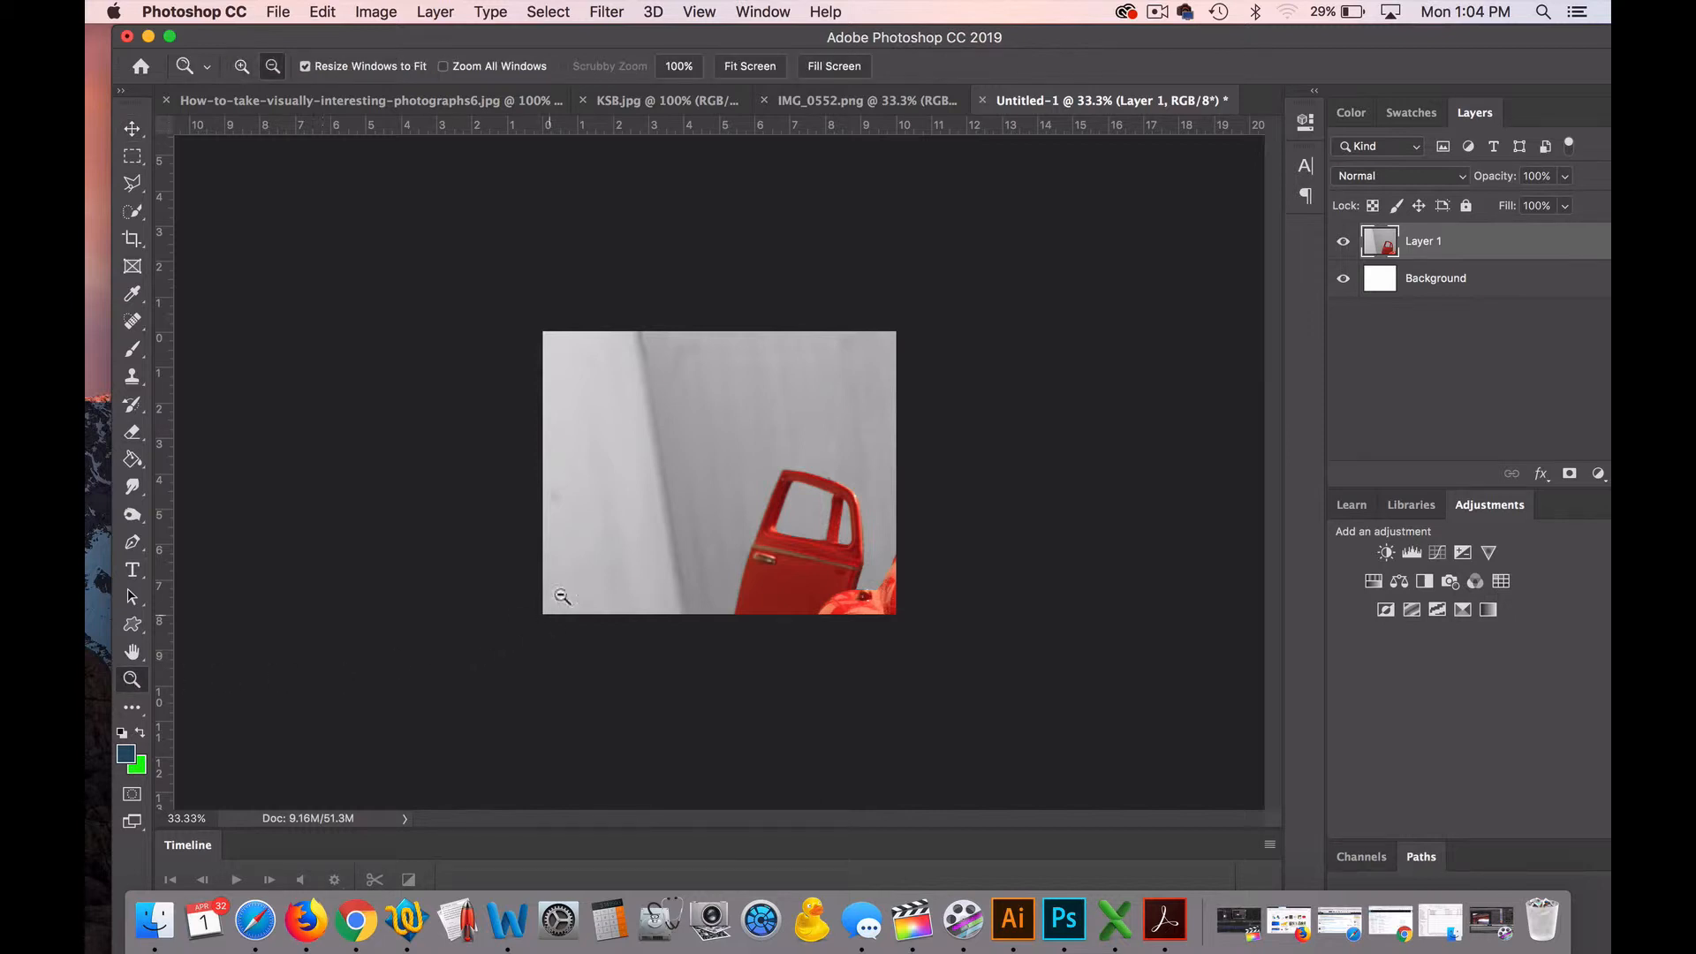
{"action": "double_click", "coordinate": [129, 681]}
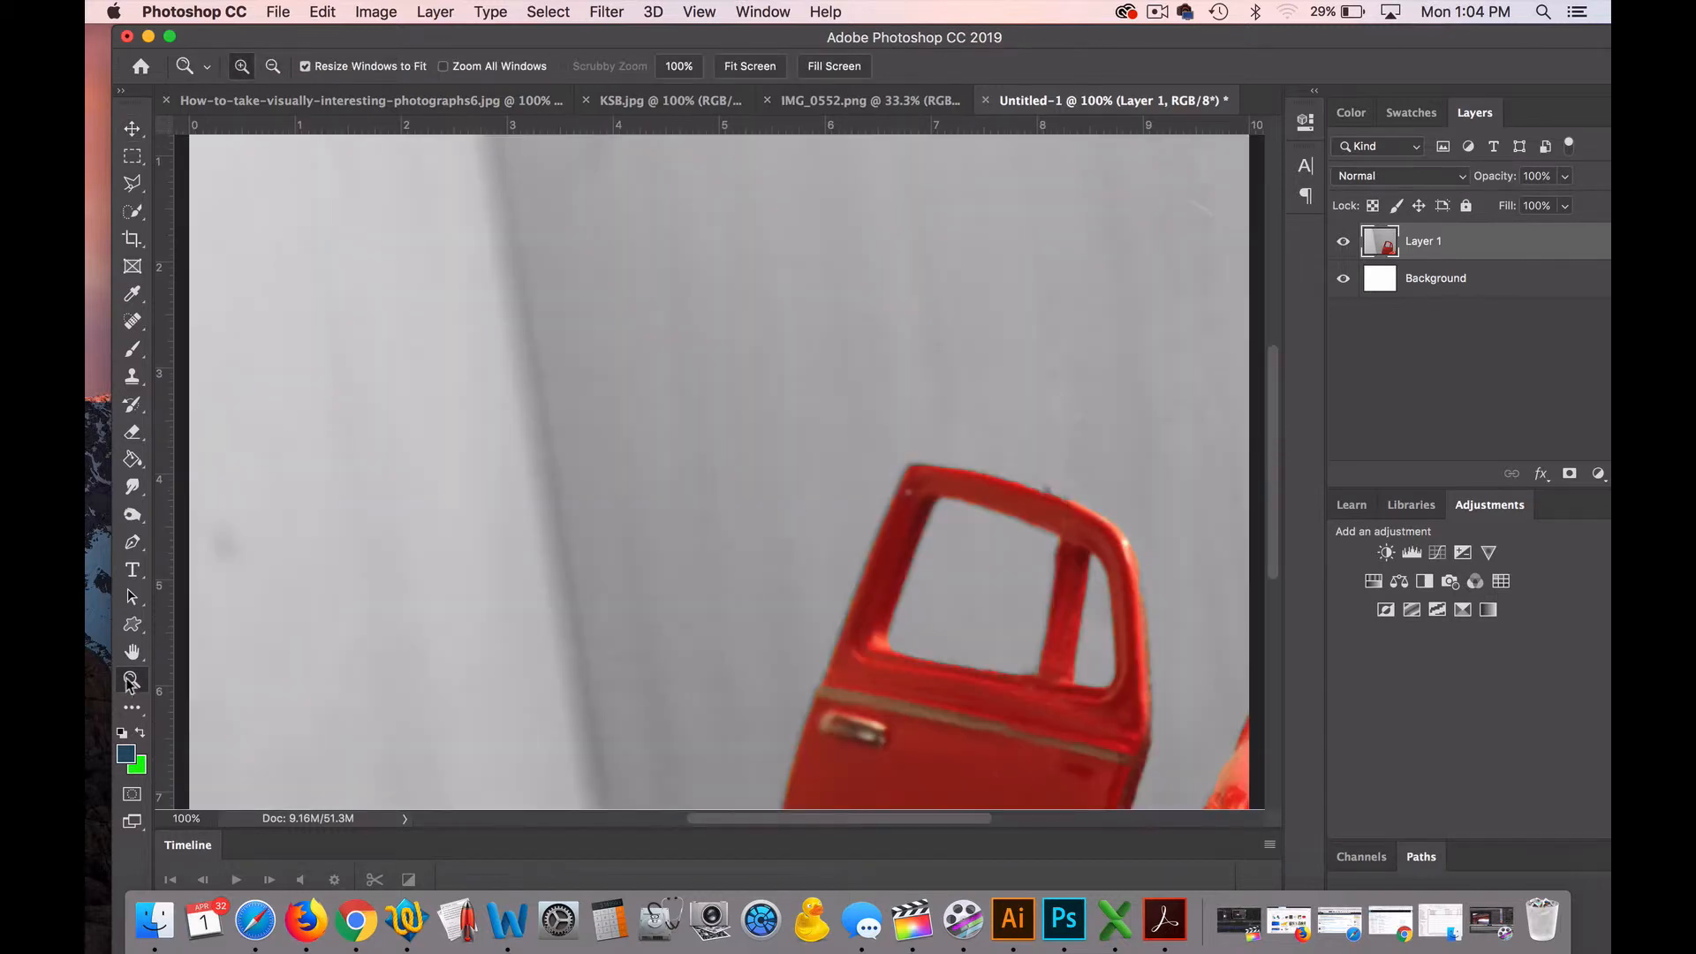
{"action": "left_click", "coordinate": [618, 553], "text": "alt"}
{"action": "left_click", "coordinate": [687, 501], "text": "alt"}
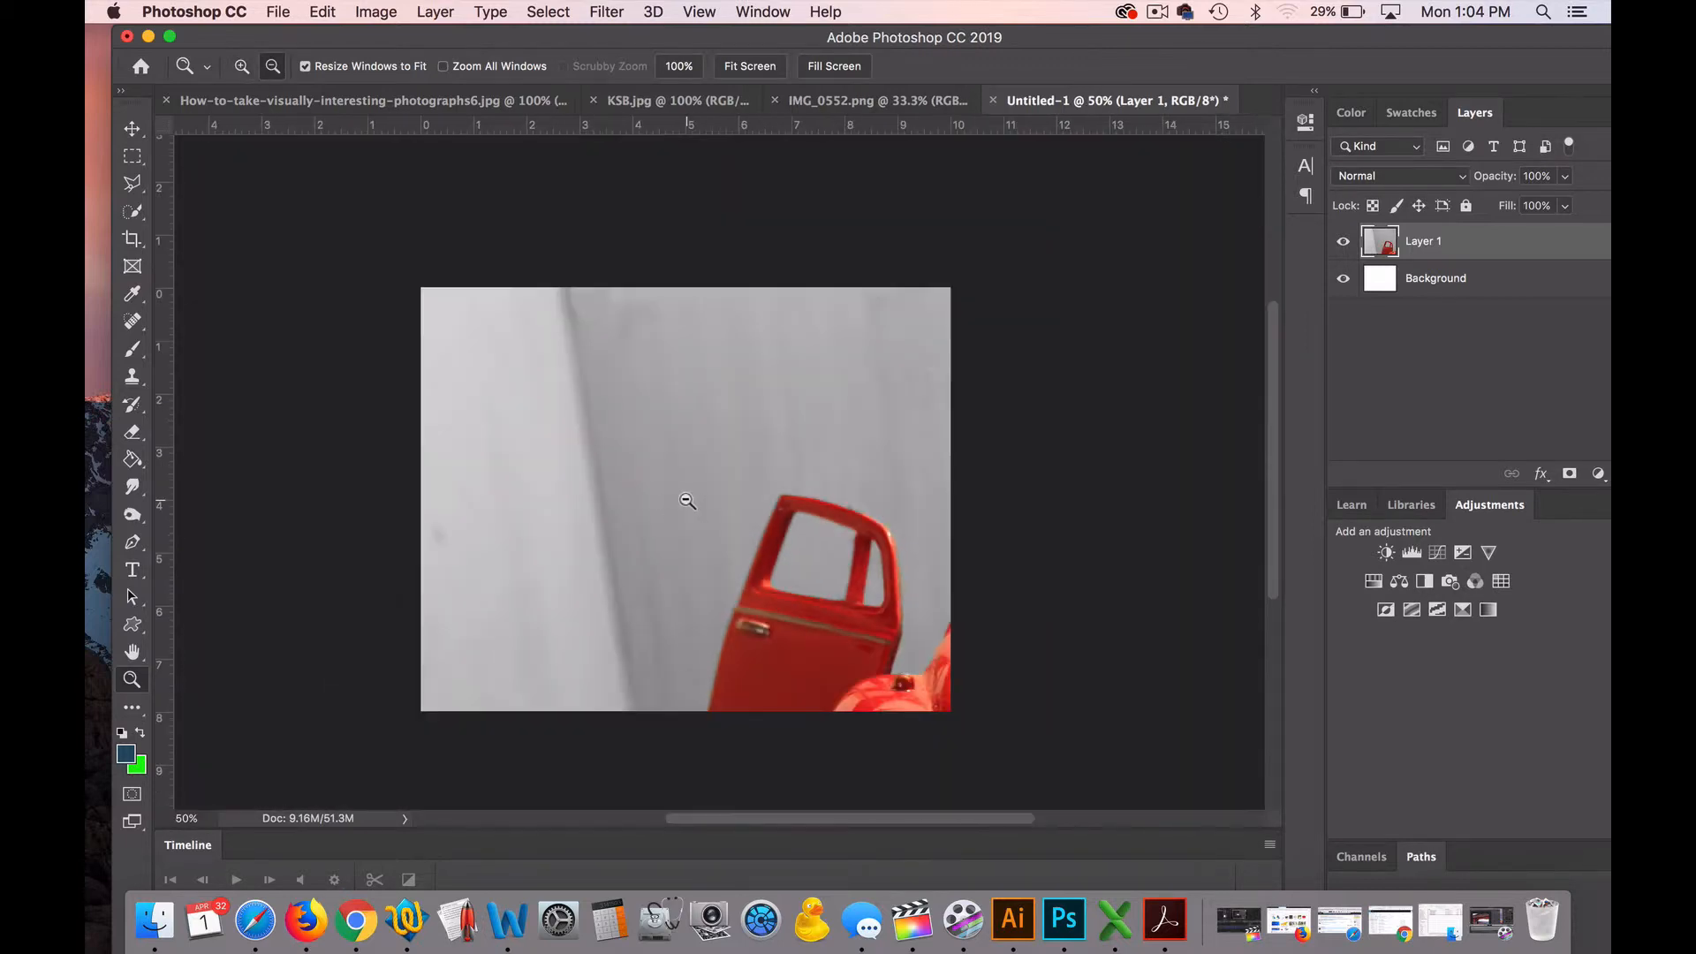
{"action": "left_click", "coordinate": [660, 484], "text": "alt"}
{"action": "left_click", "coordinate": [660, 483], "text": "alt"}
{"action": "left_click", "coordinate": [660, 483], "text": "alt"}
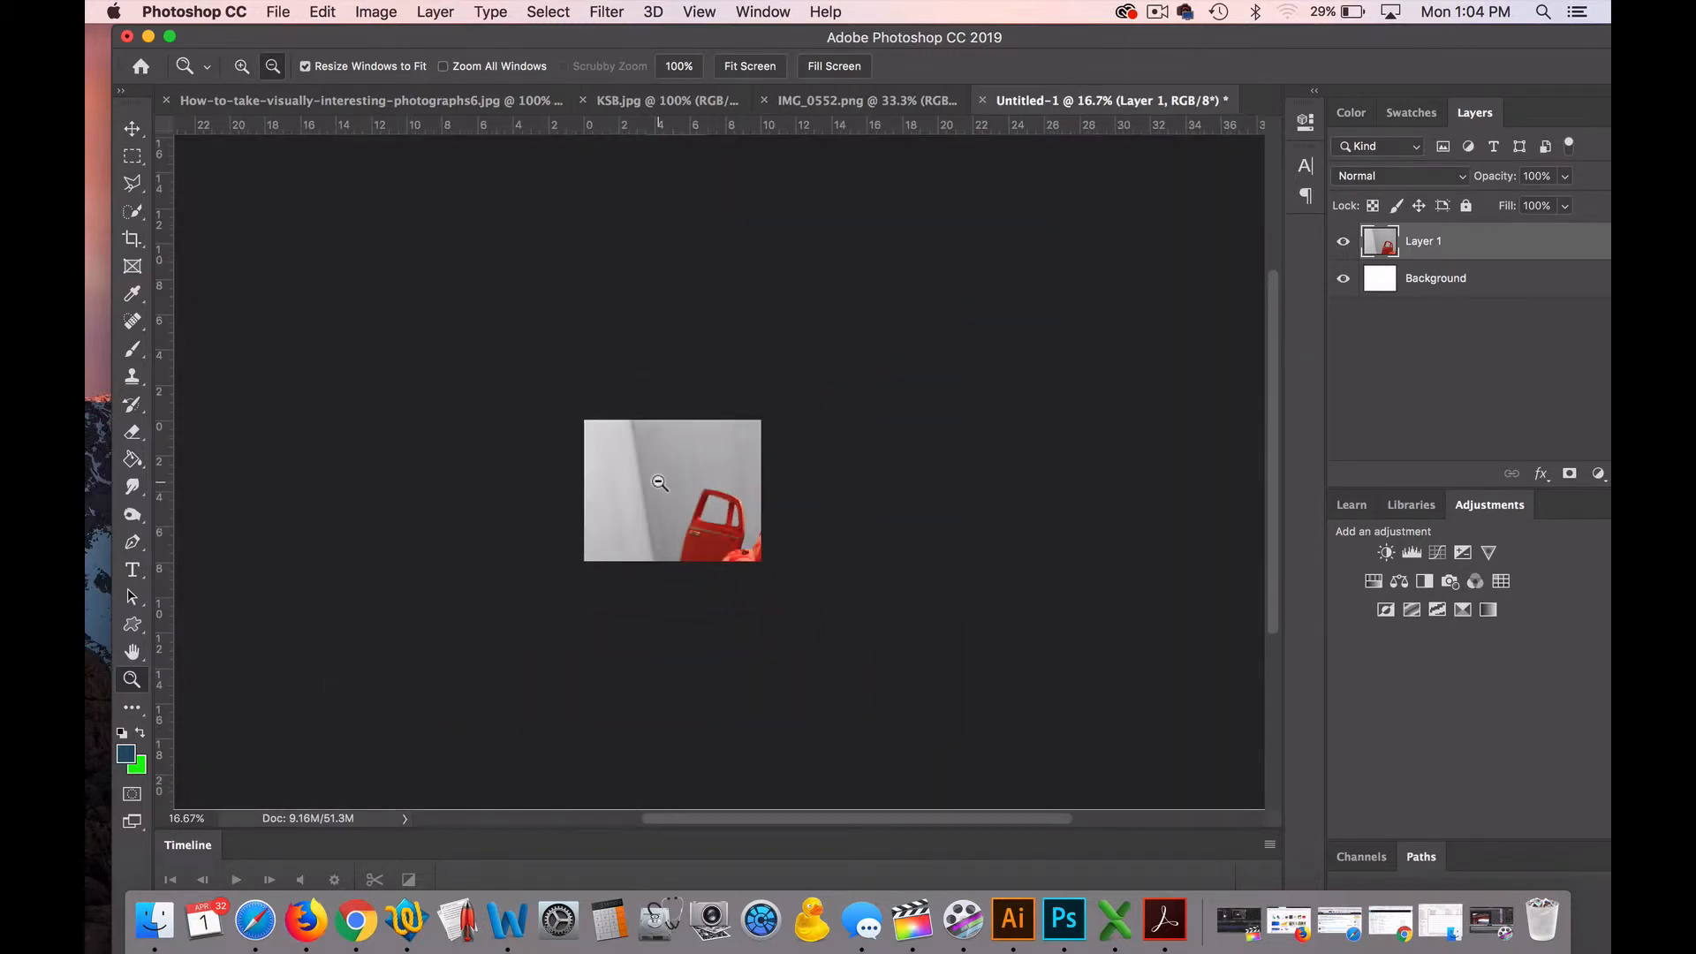
{"action": "left_click", "coordinate": [660, 483], "text": "alt"}
{"action": "key", "text": "super+t"}
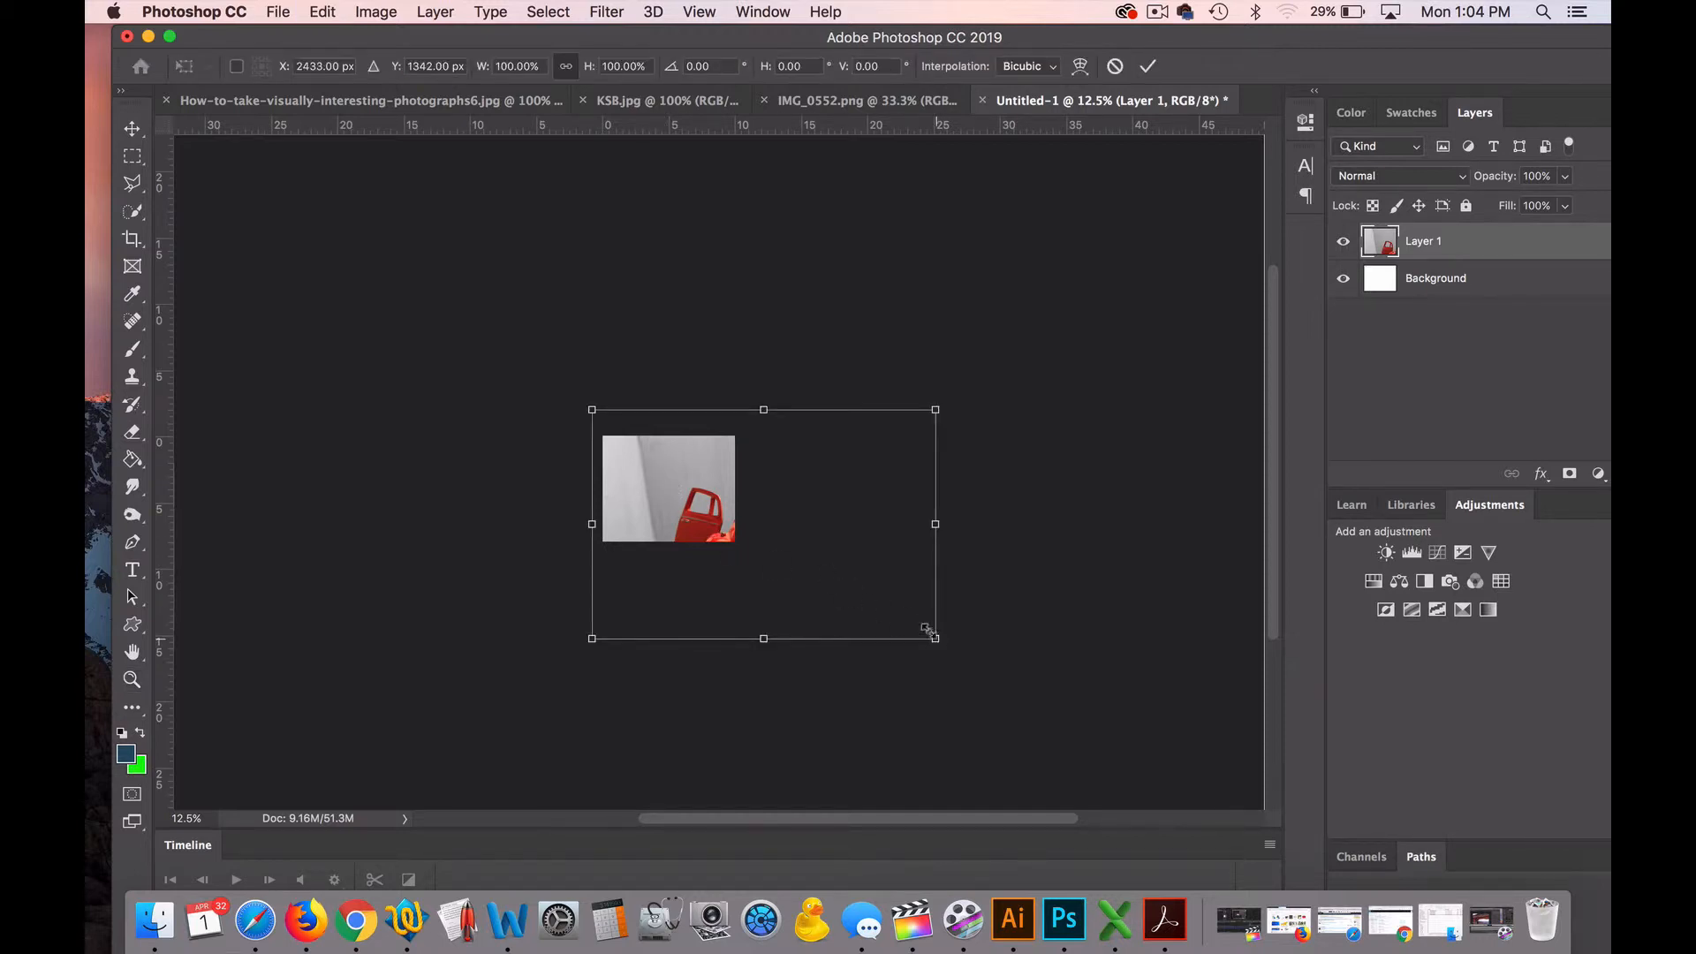
{"action": "left_click_drag", "start_coordinate": [932, 636], "coordinate": [797, 548]}
{"action": "left_click_drag", "start_coordinate": [675, 500], "coordinate": [632, 499]}
{"action": "left_click_drag", "start_coordinate": [546, 411], "coordinate": [579, 430]}
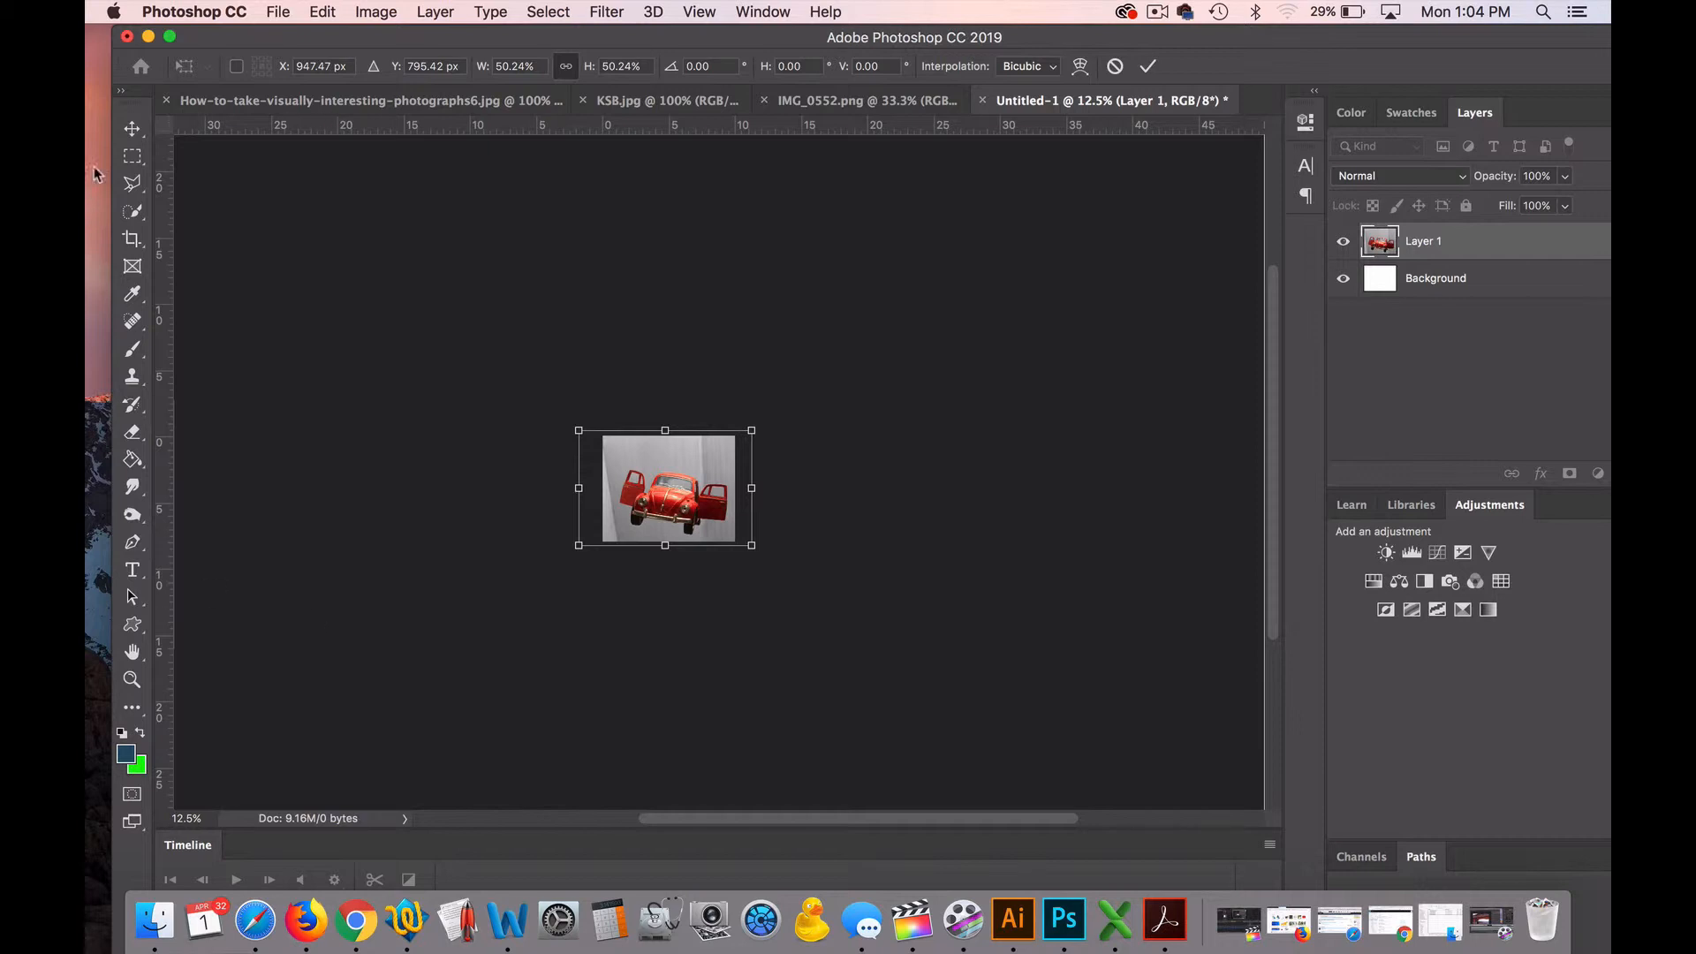
{"action": "left_click", "coordinate": [133, 131]}
- Examine up close how the resized car photo fills the canvas
{"action": "left_click", "coordinate": [132, 679]}
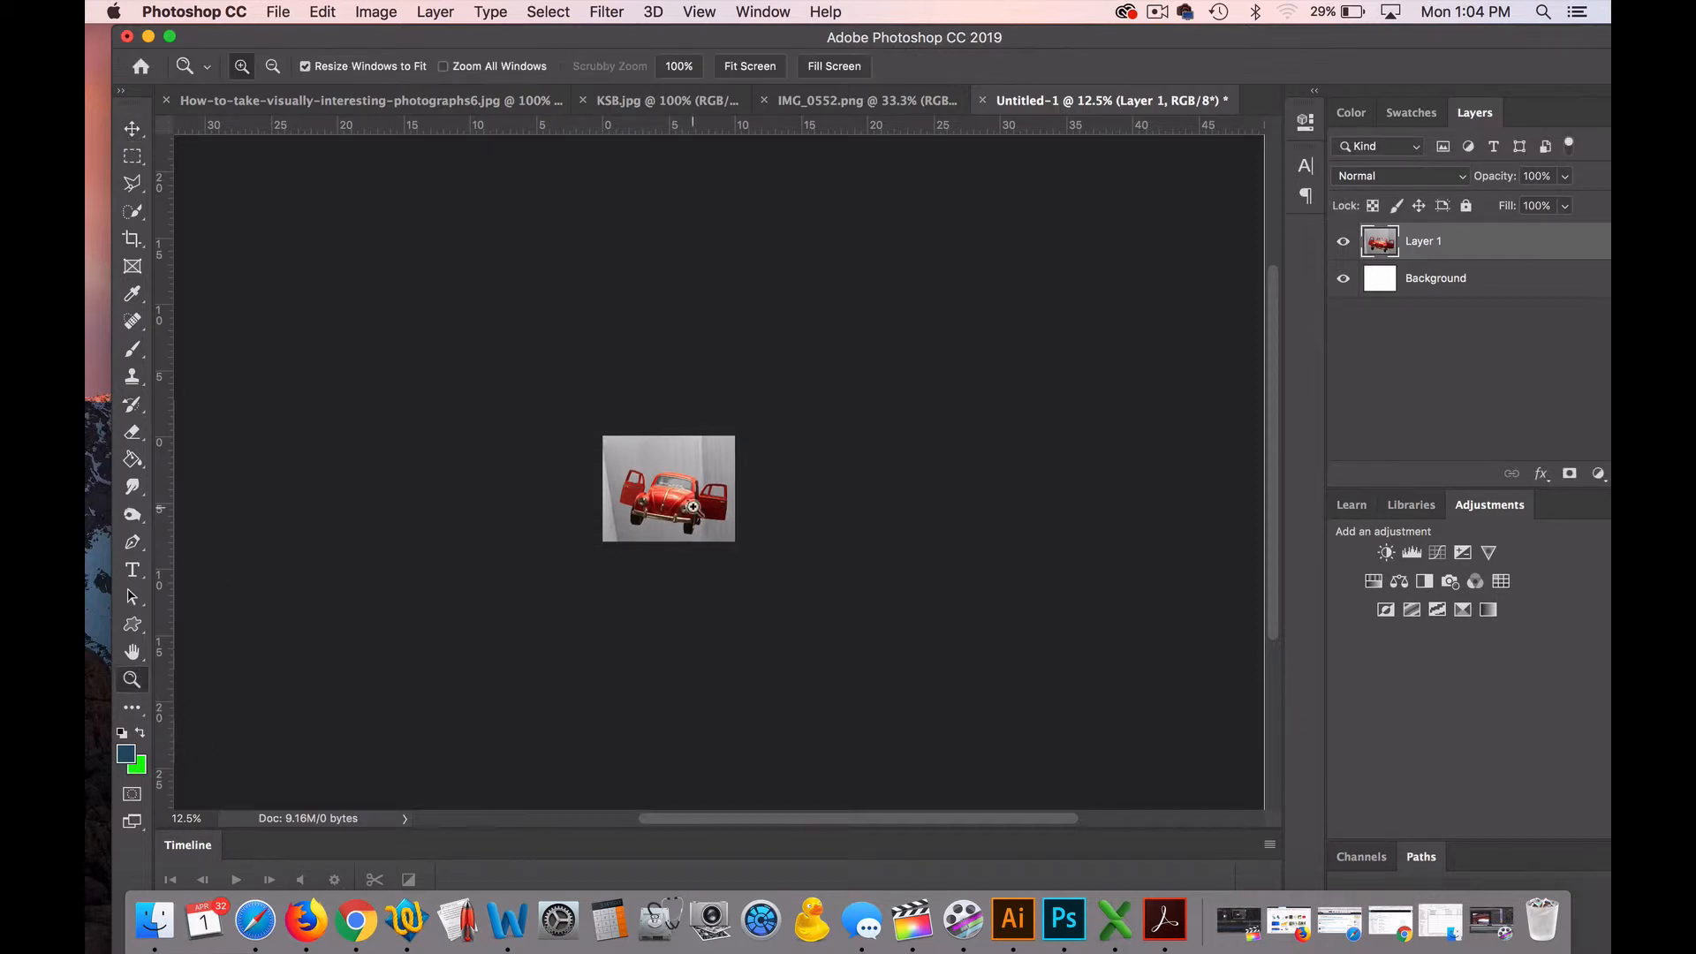
{"action": "left_click", "coordinate": [697, 488]}
{"action": "left_click", "coordinate": [698, 491]}
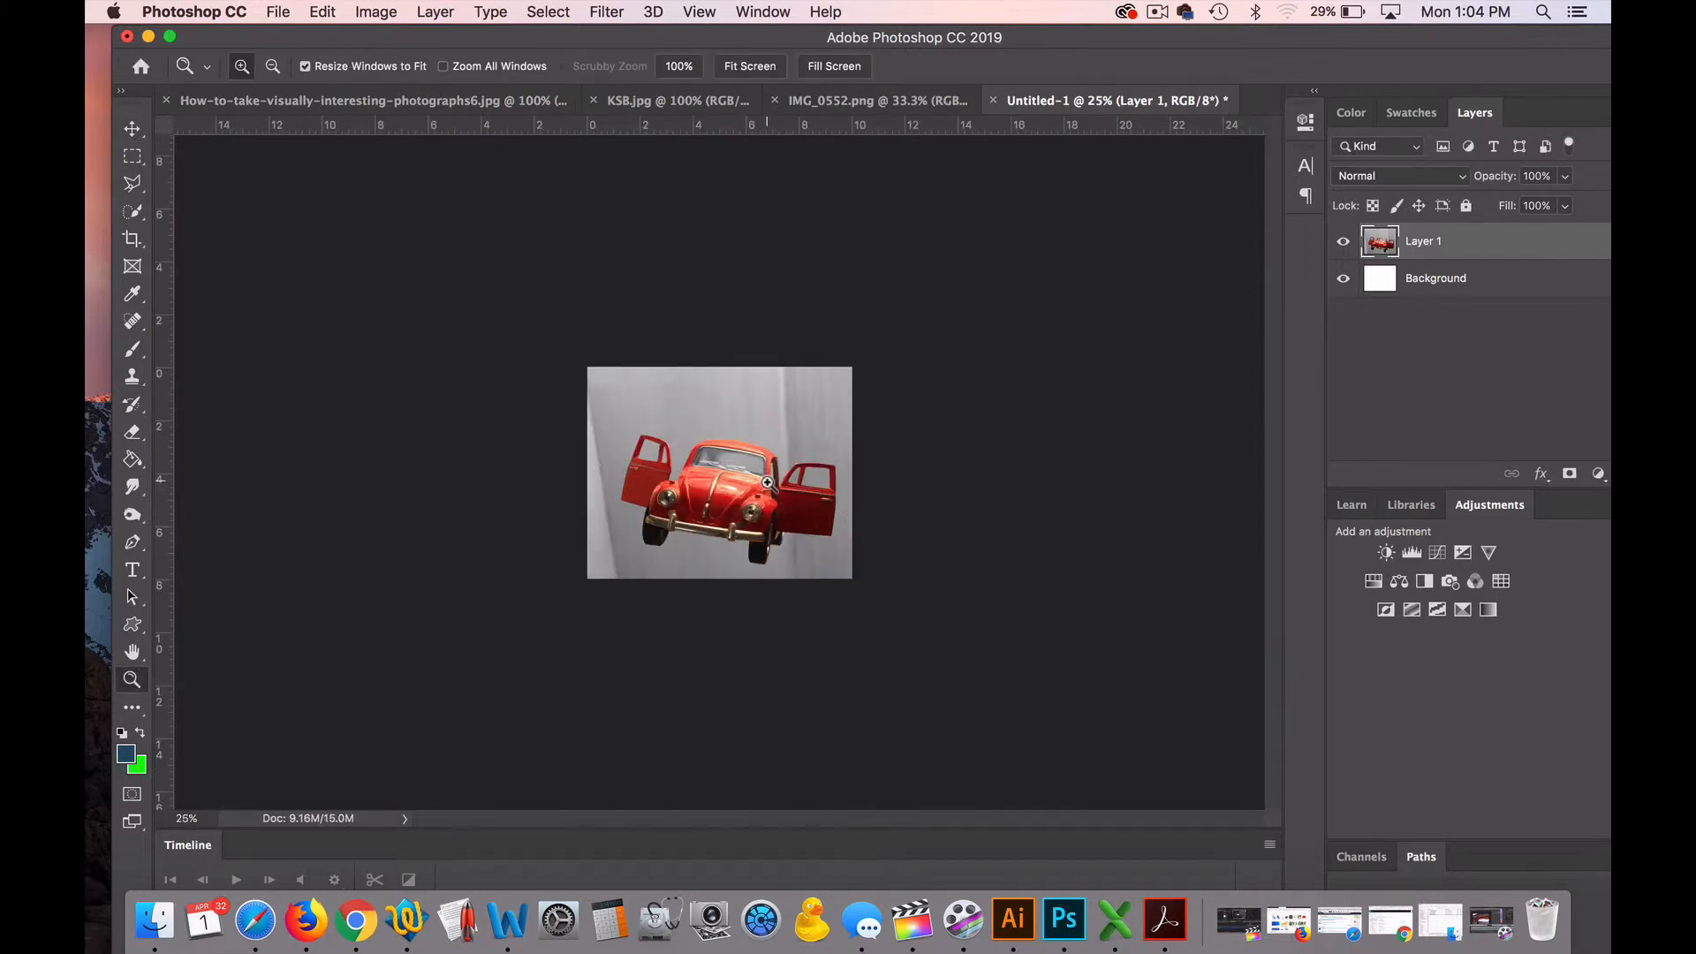
{"action": "left_click", "coordinate": [769, 484]}
{"action": "left_click", "coordinate": [769, 493]}
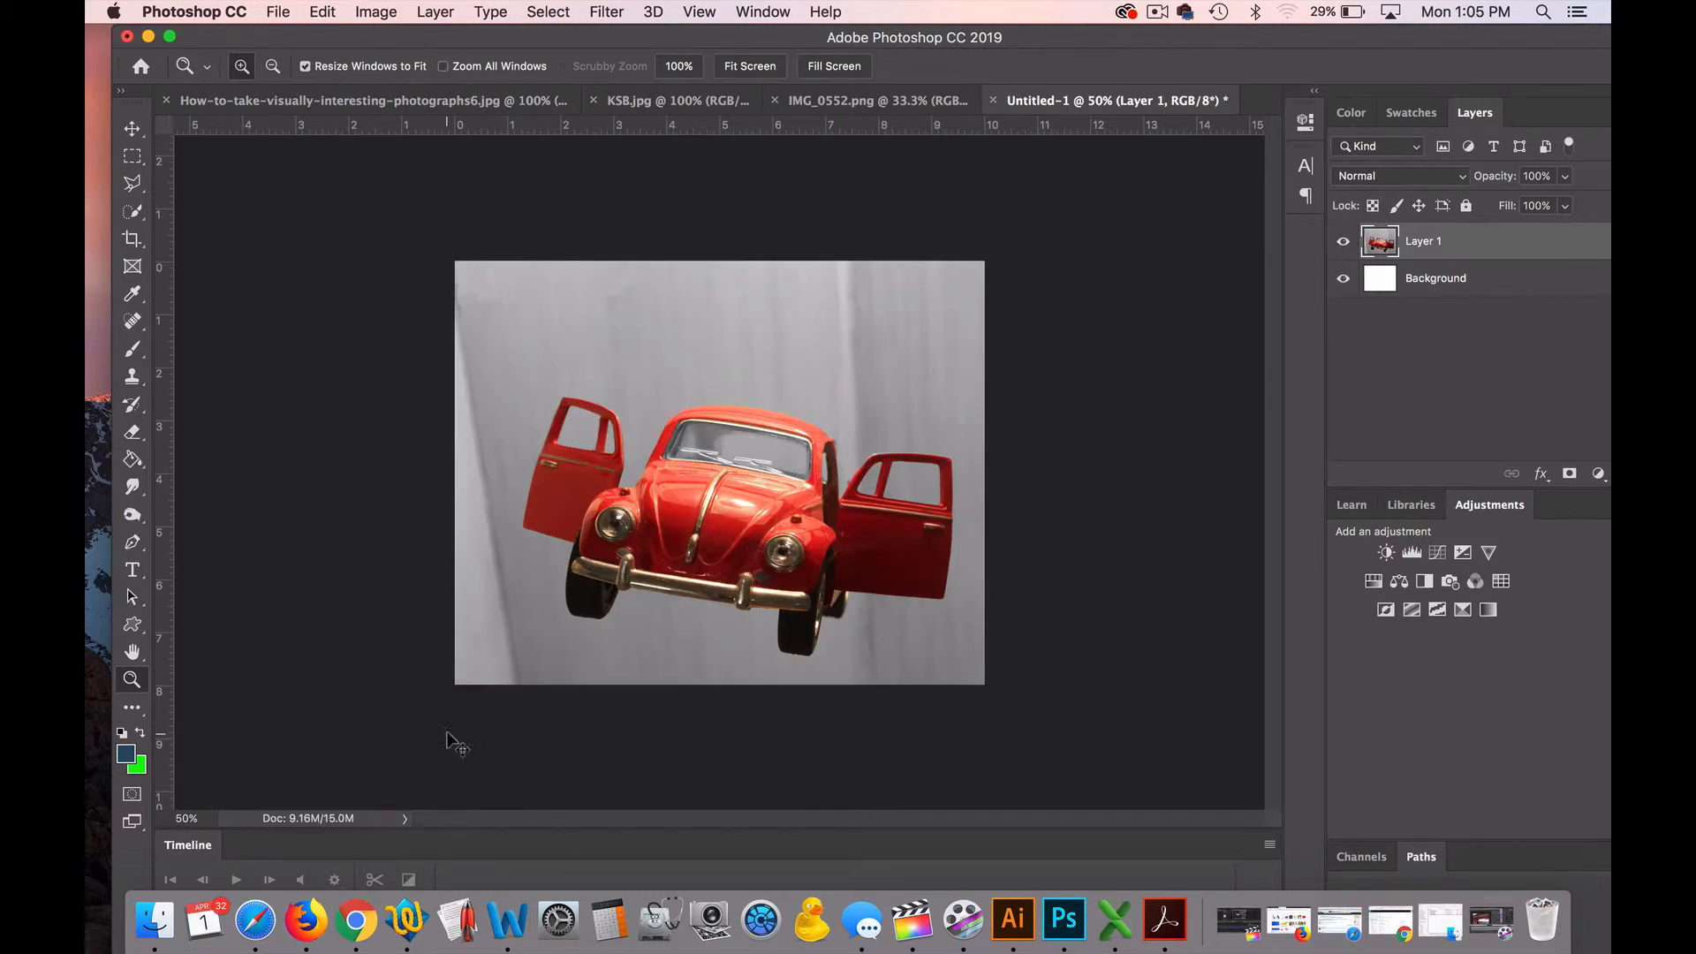
- Try squashing the car photo's height to about 65% with Free Transform, proportions unlinked, and undo the distortion
{"action": "key", "text": "super+t"}
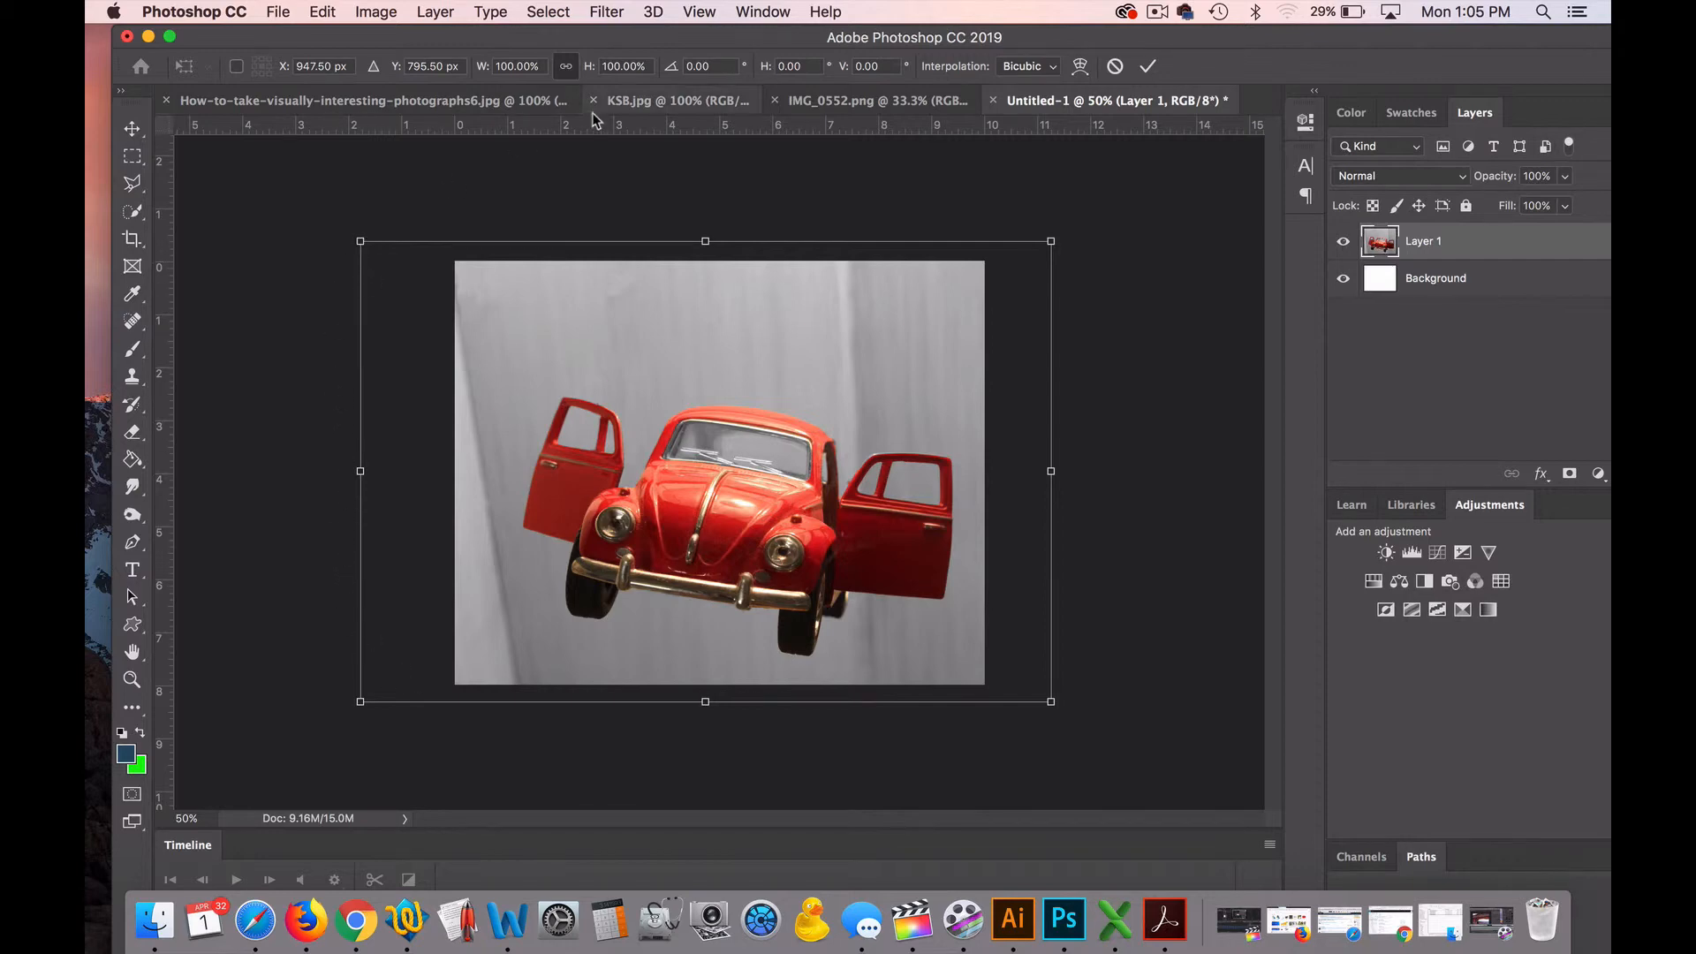
{"action": "left_click", "coordinate": [567, 68]}
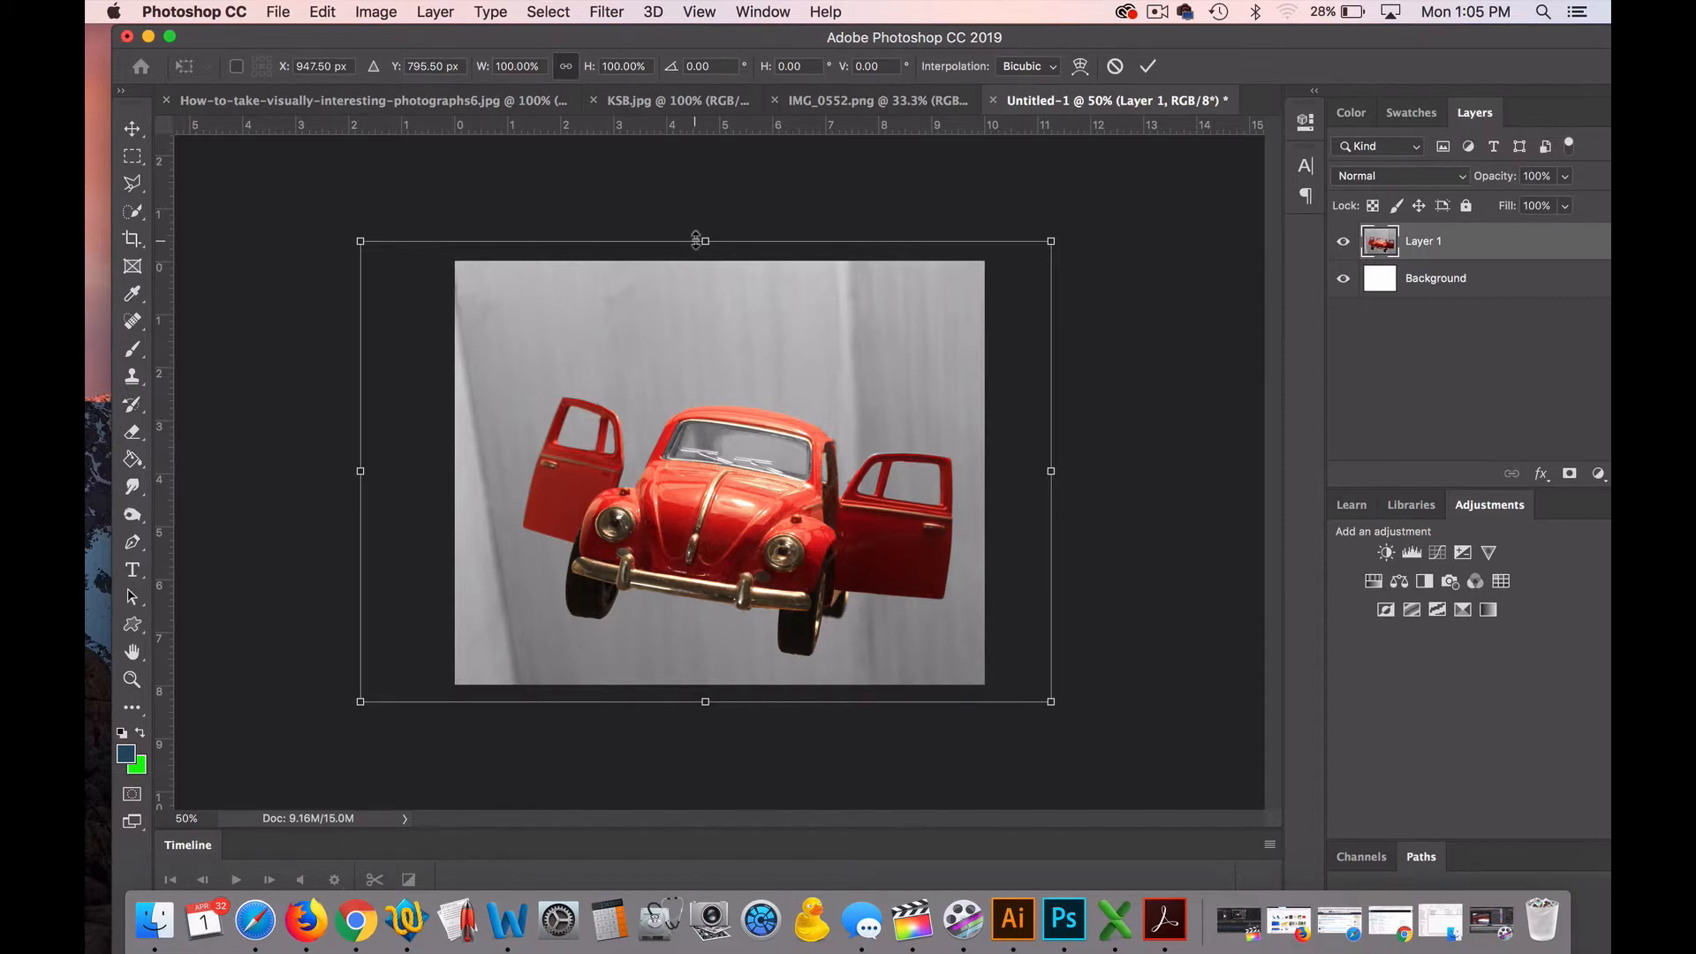
{"action": "left_click_drag", "start_coordinate": [697, 240], "coordinate": [666, 397]}
{"action": "left_click_drag", "start_coordinate": [659, 465], "coordinate": [659, 458]}
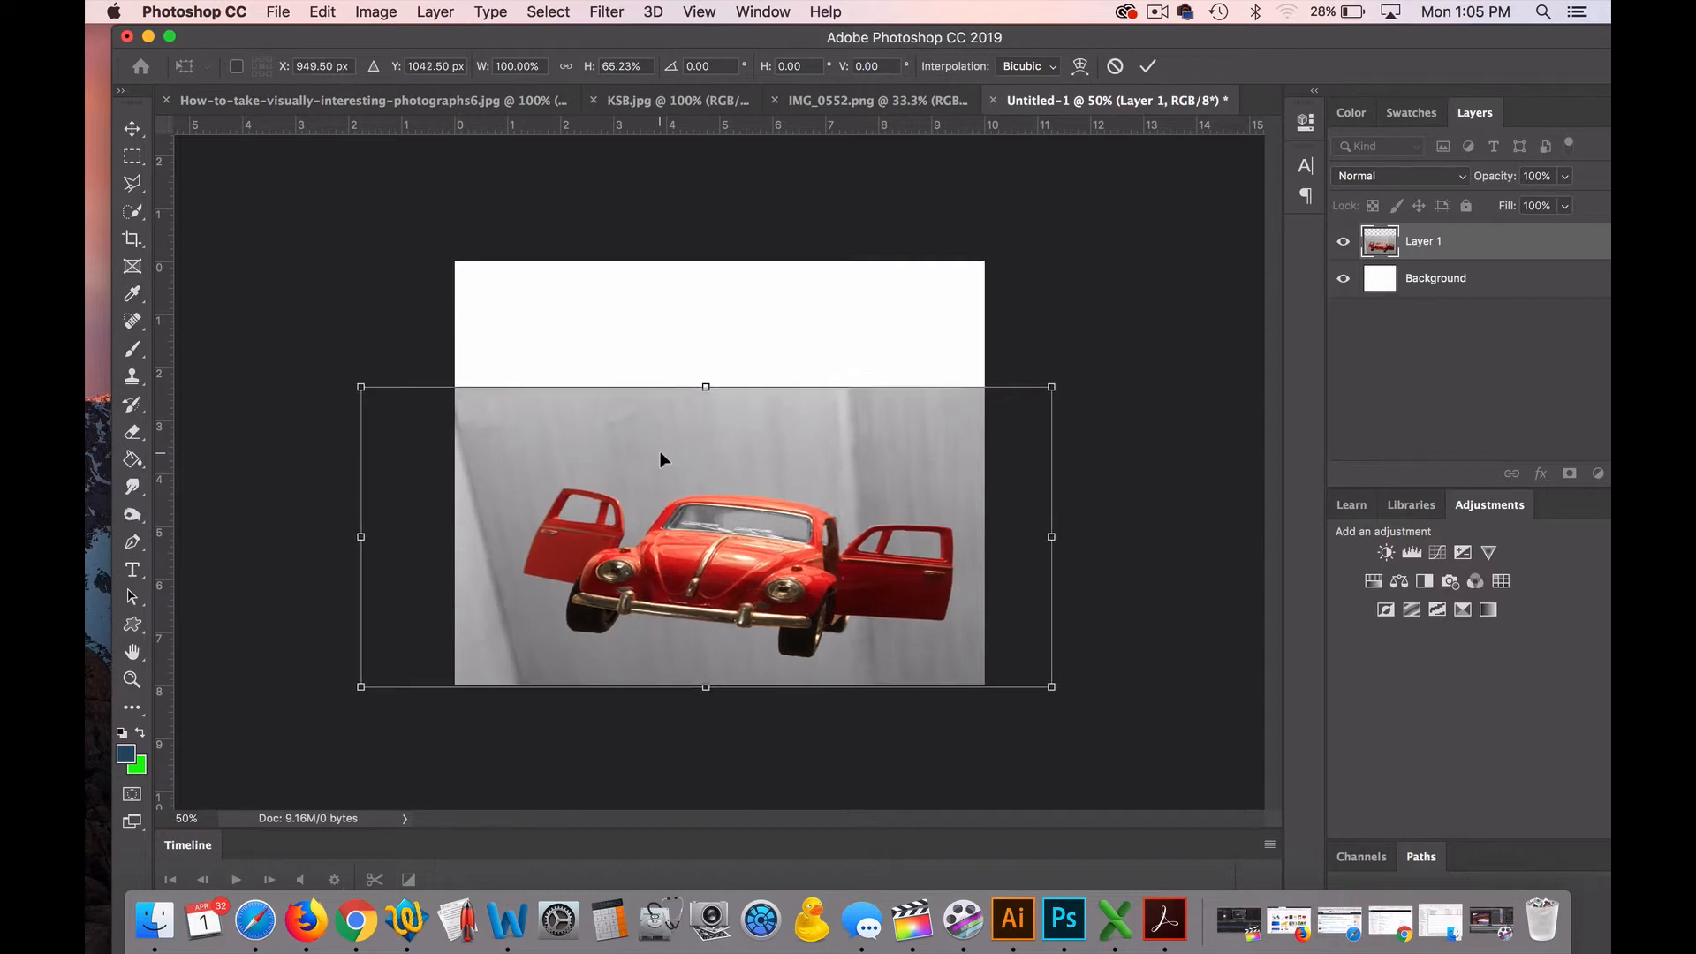
{"action": "left_click", "coordinate": [133, 131]}
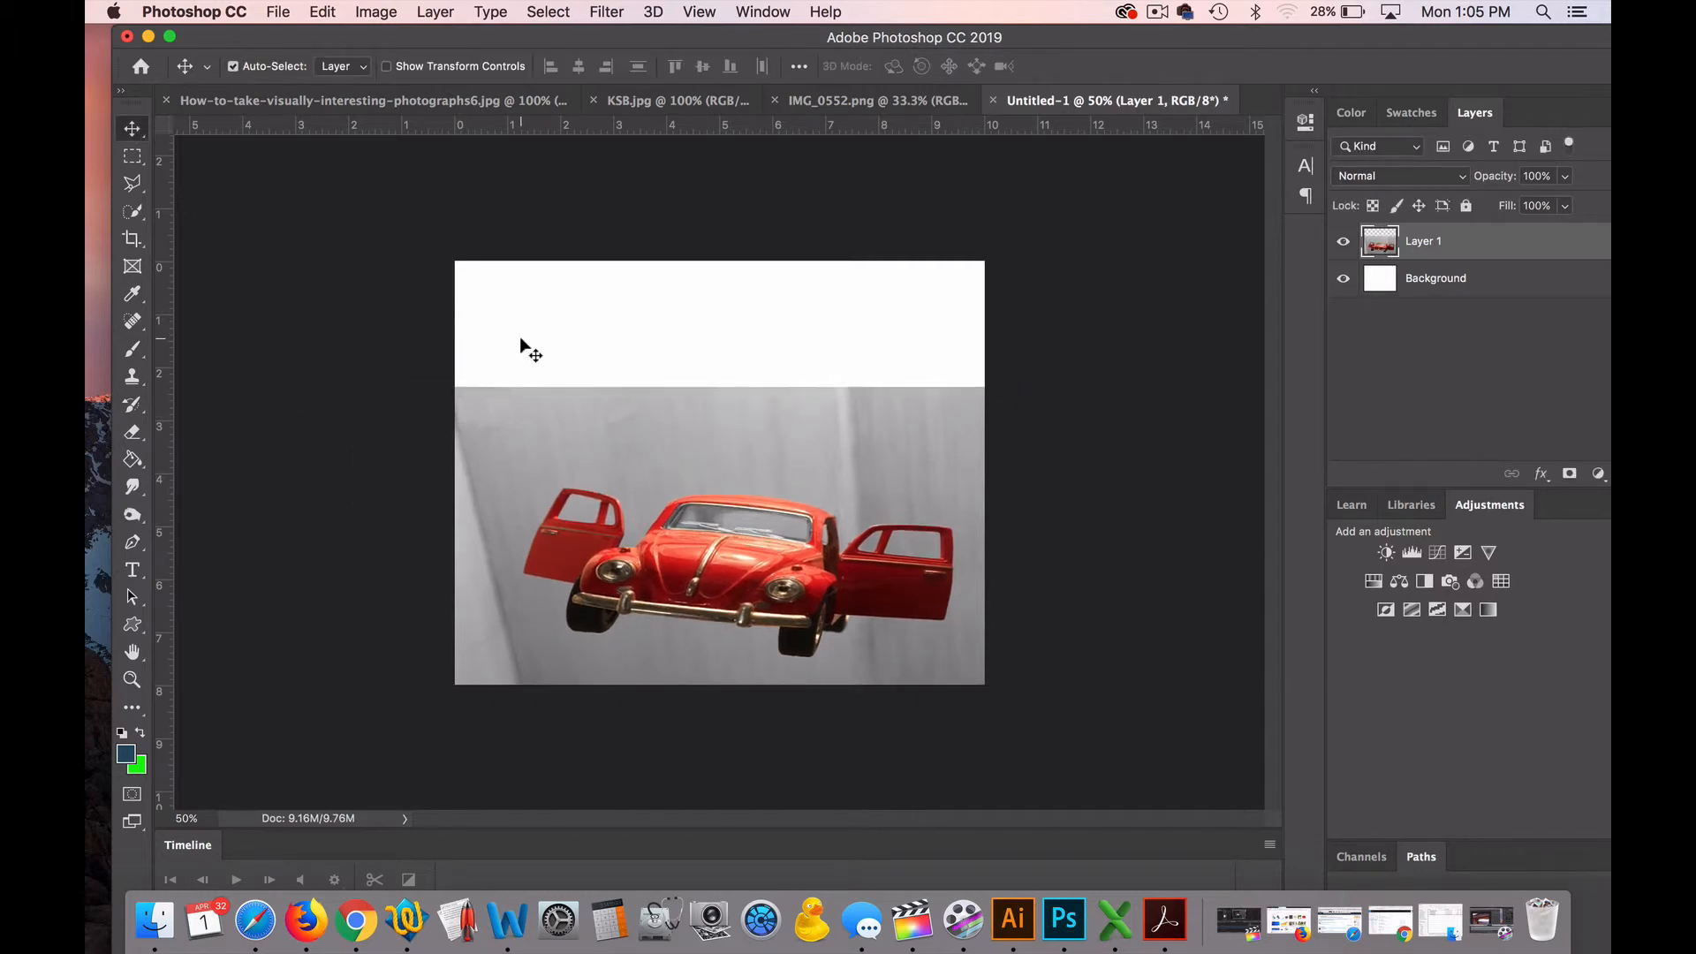
{"action": "key", "text": "super+z"}
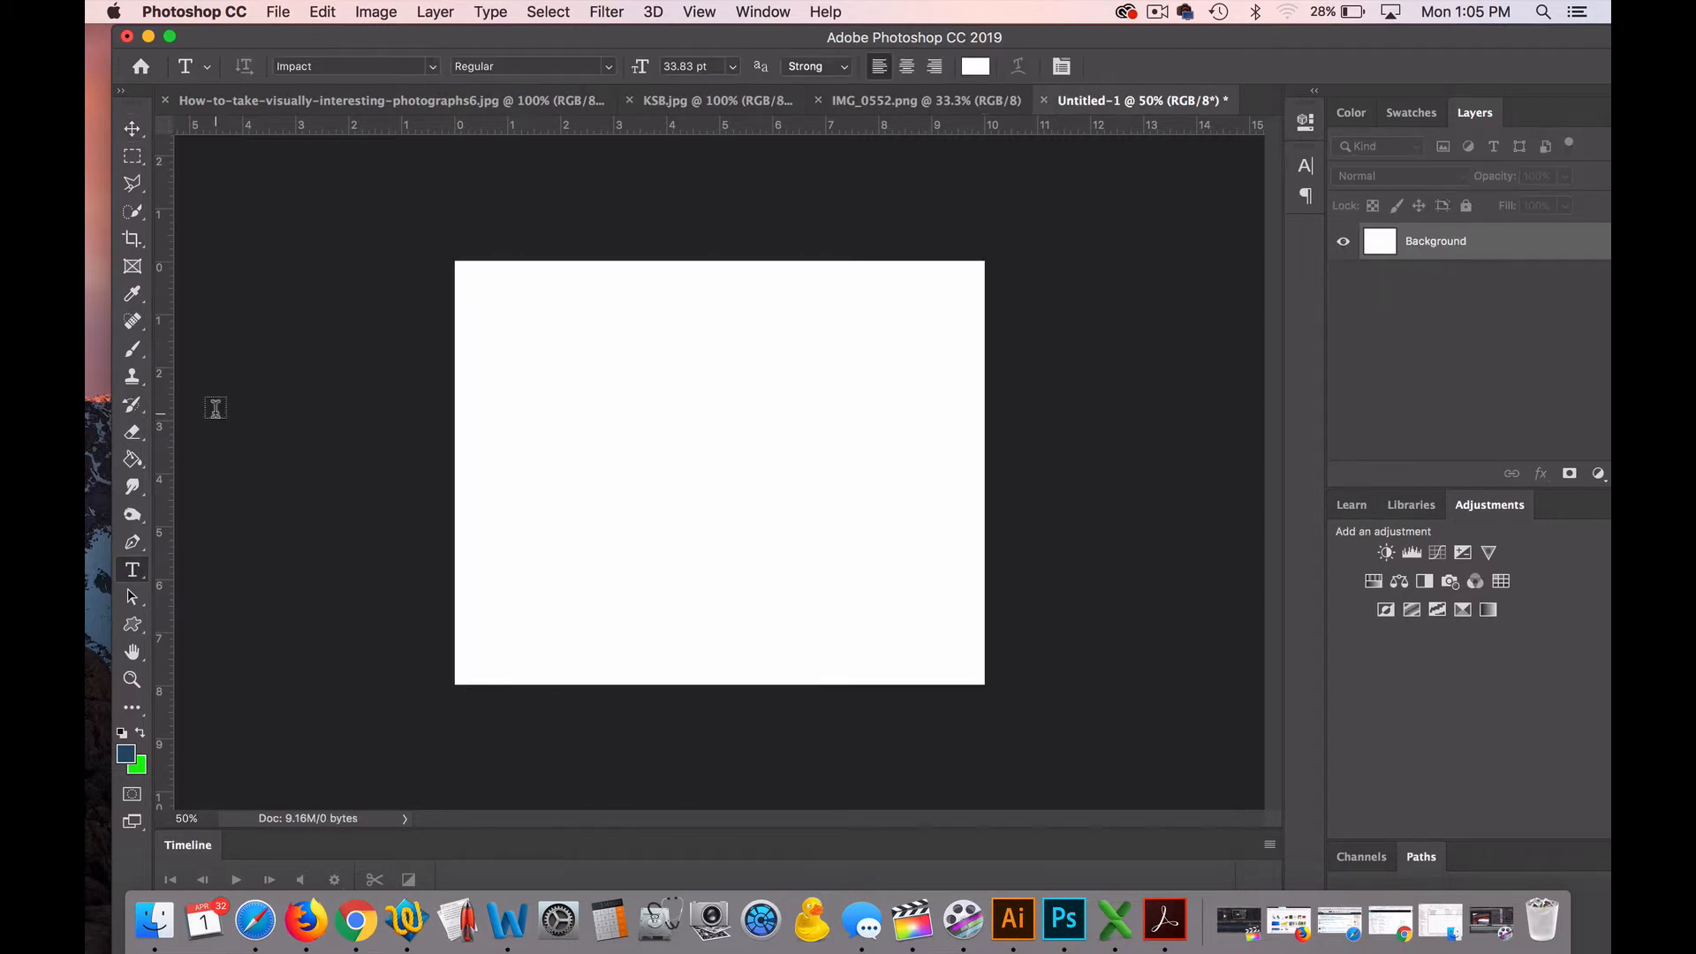
- Add a "Twin Valley" text layer left of the centre of the blank canvas
{"action": "left_click", "coordinate": [535, 469]}
{"action": "key", "text": "BackSpace"}
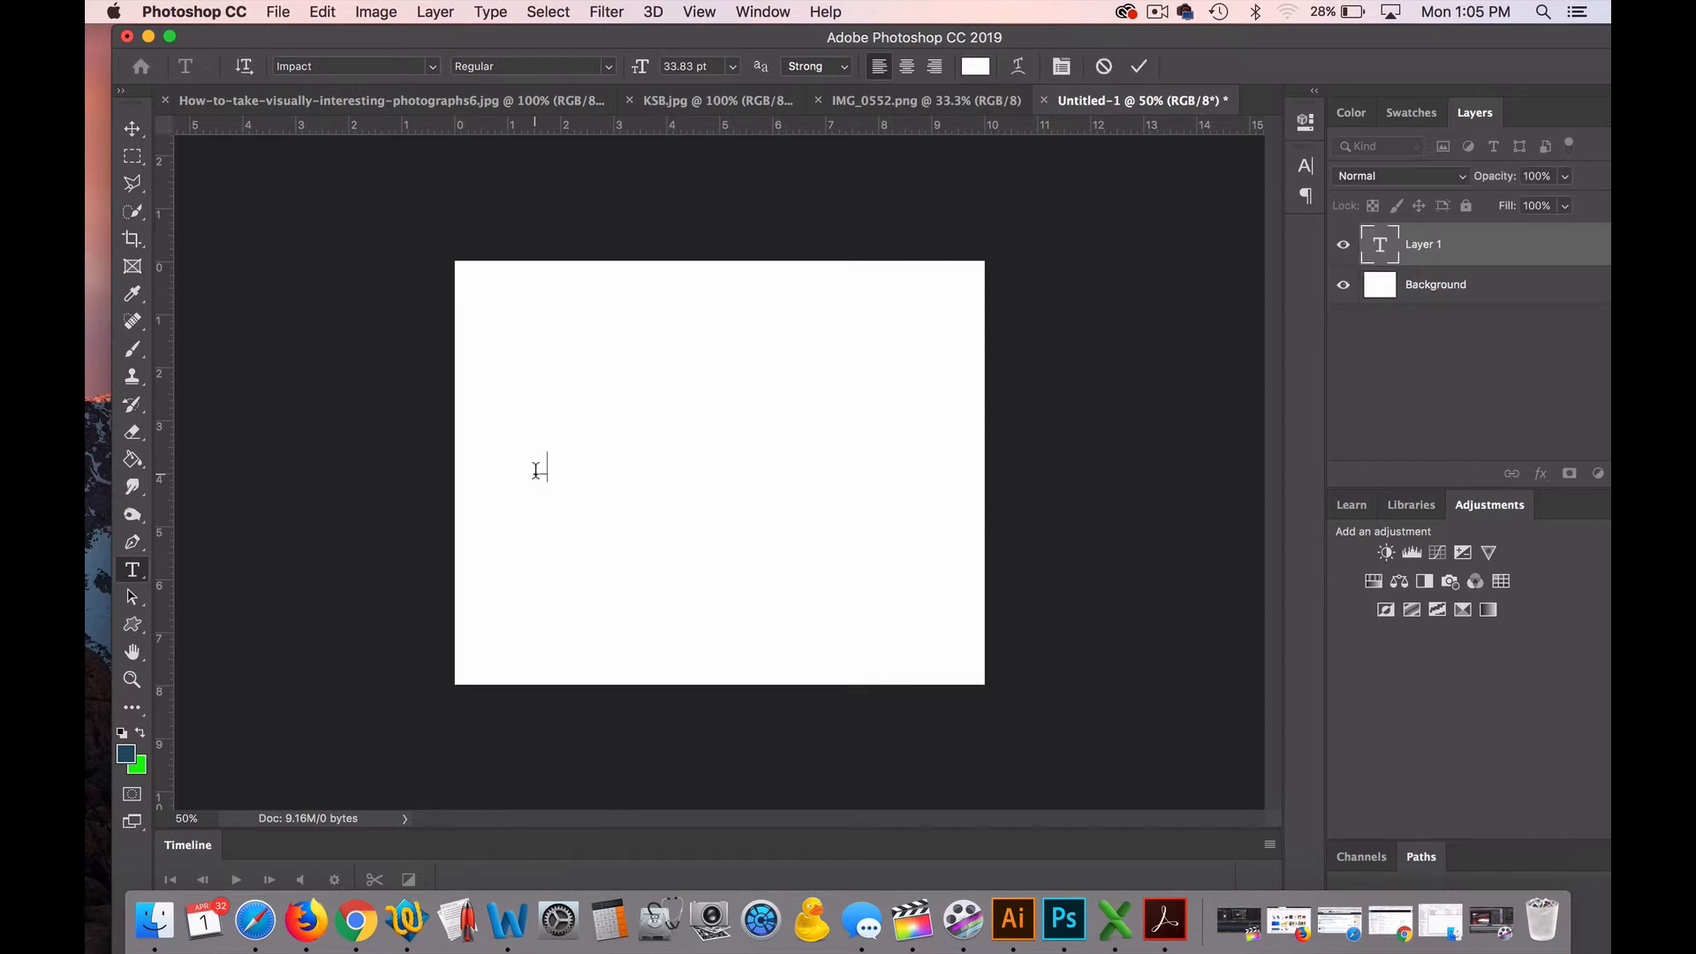
{"action": "type", "text": "..."}
{"action": "left_click", "coordinate": [134, 130]}
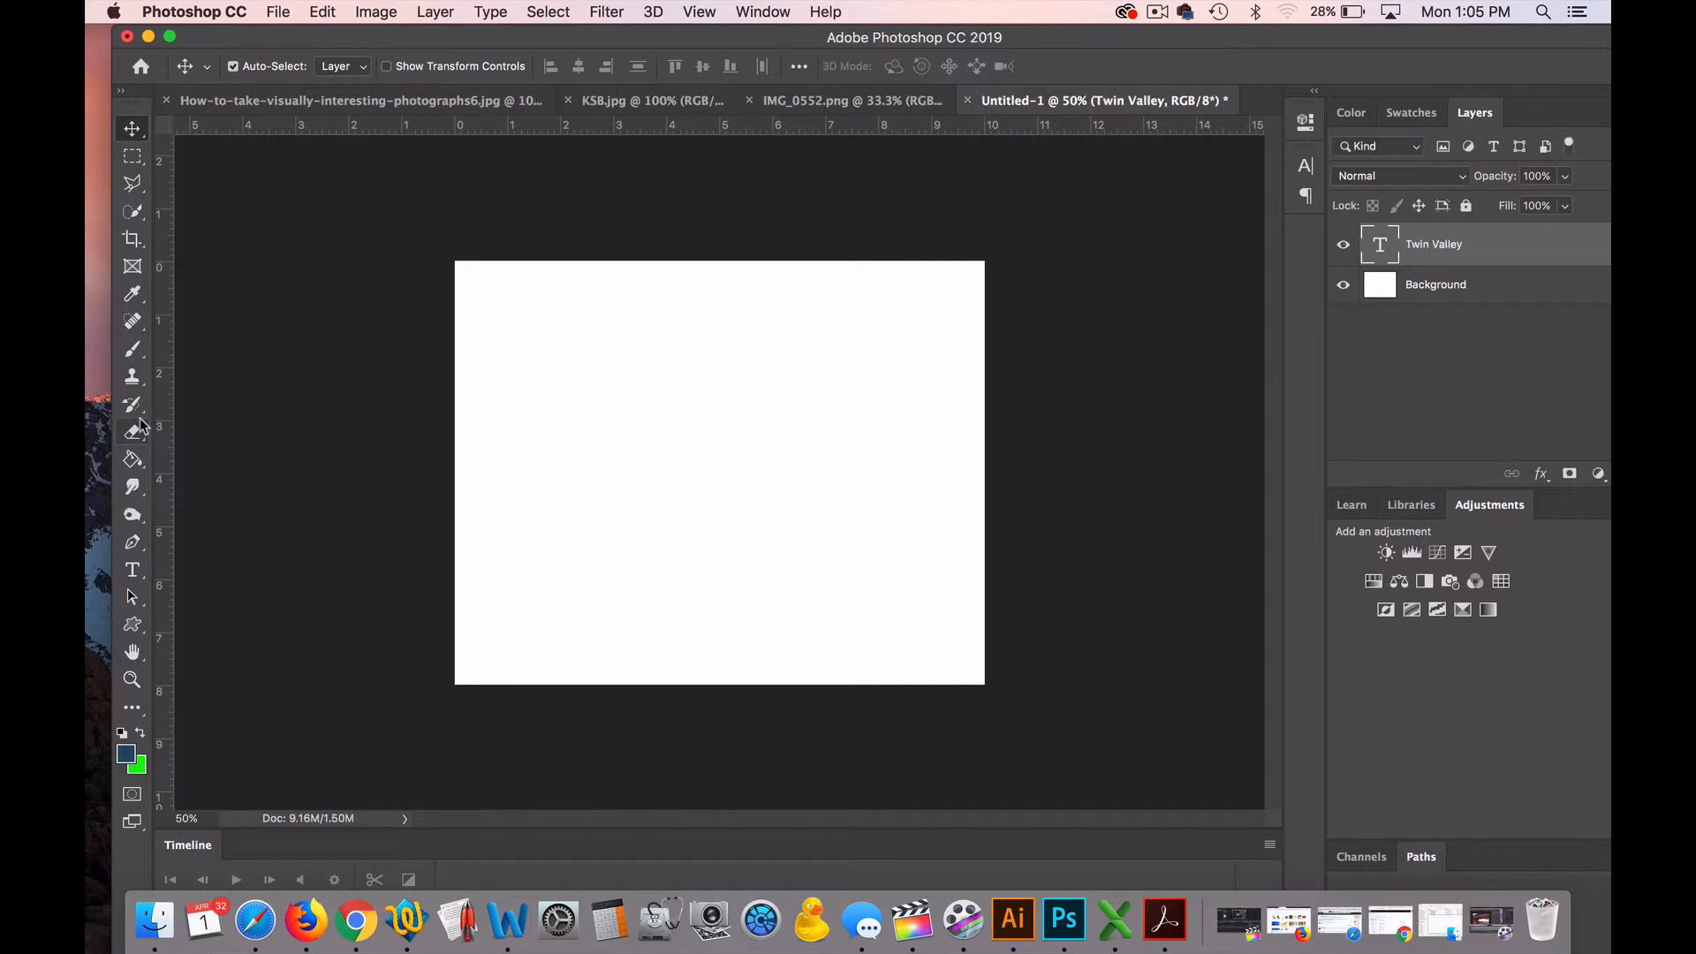
- Recolor the whole "Twin Valley" text to black (000000)
{"action": "left_click", "coordinate": [132, 570]}
{"action": "triple_click", "coordinate": [604, 467]}
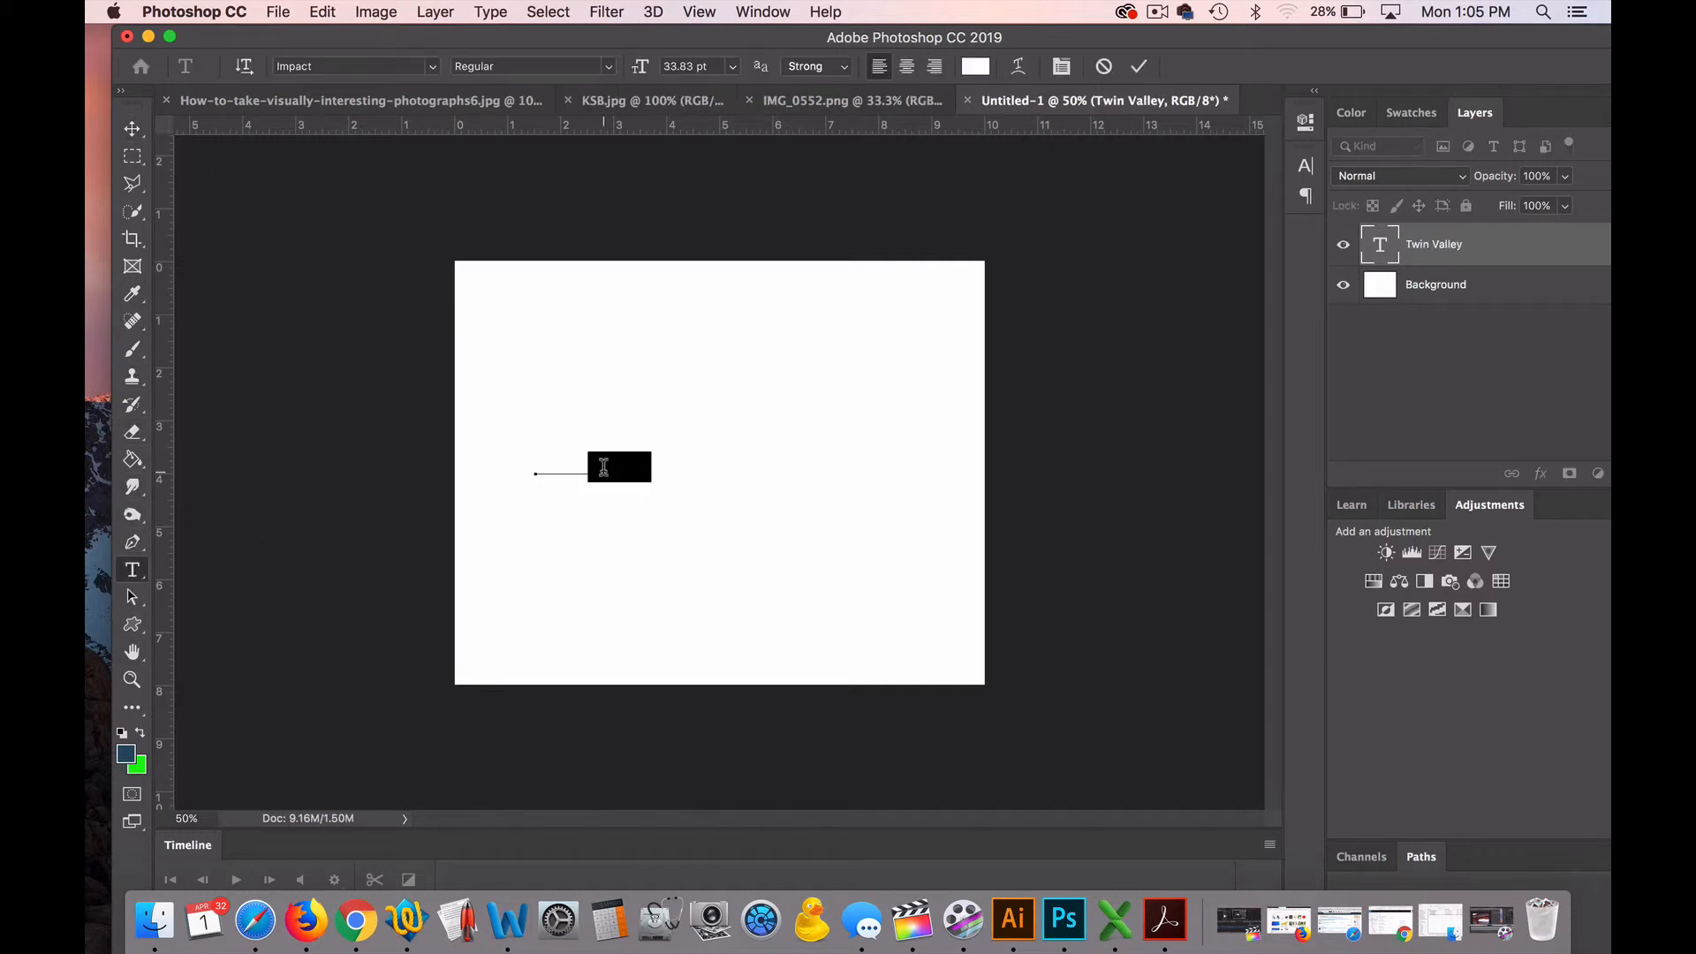
{"action": "left_click", "coordinate": [976, 67]}
{"action": "left_click_drag", "start_coordinate": [750, 411], "coordinate": [1117, 716]}
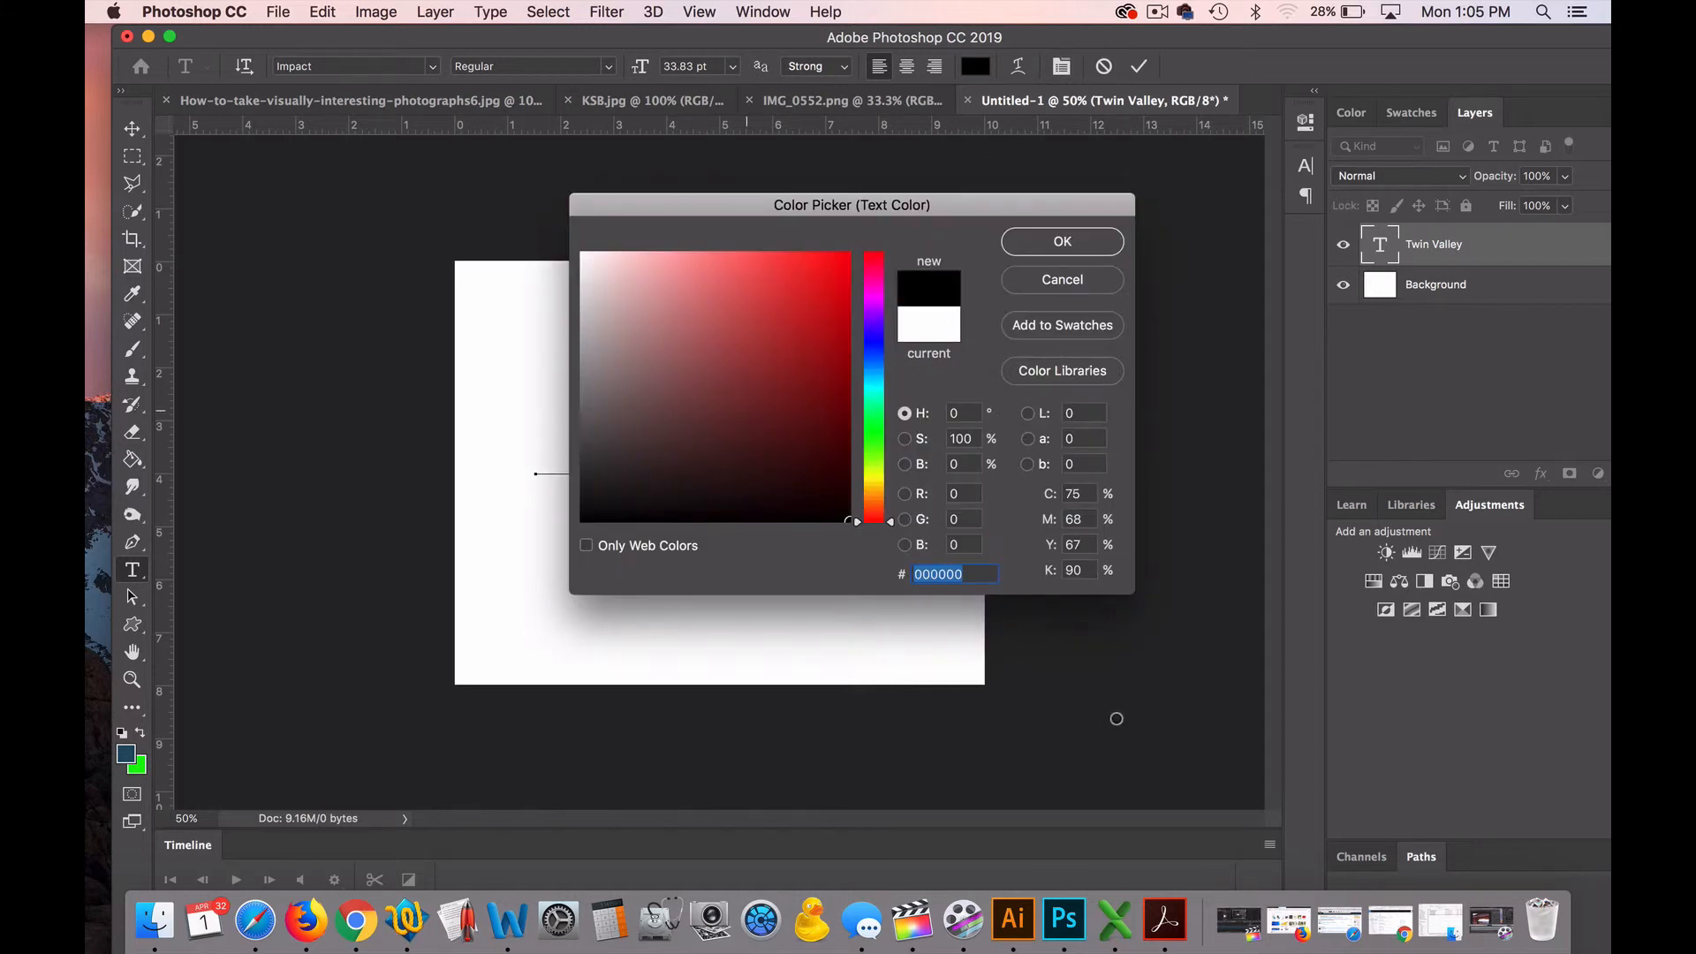
{"action": "left_click", "coordinate": [1071, 242]}
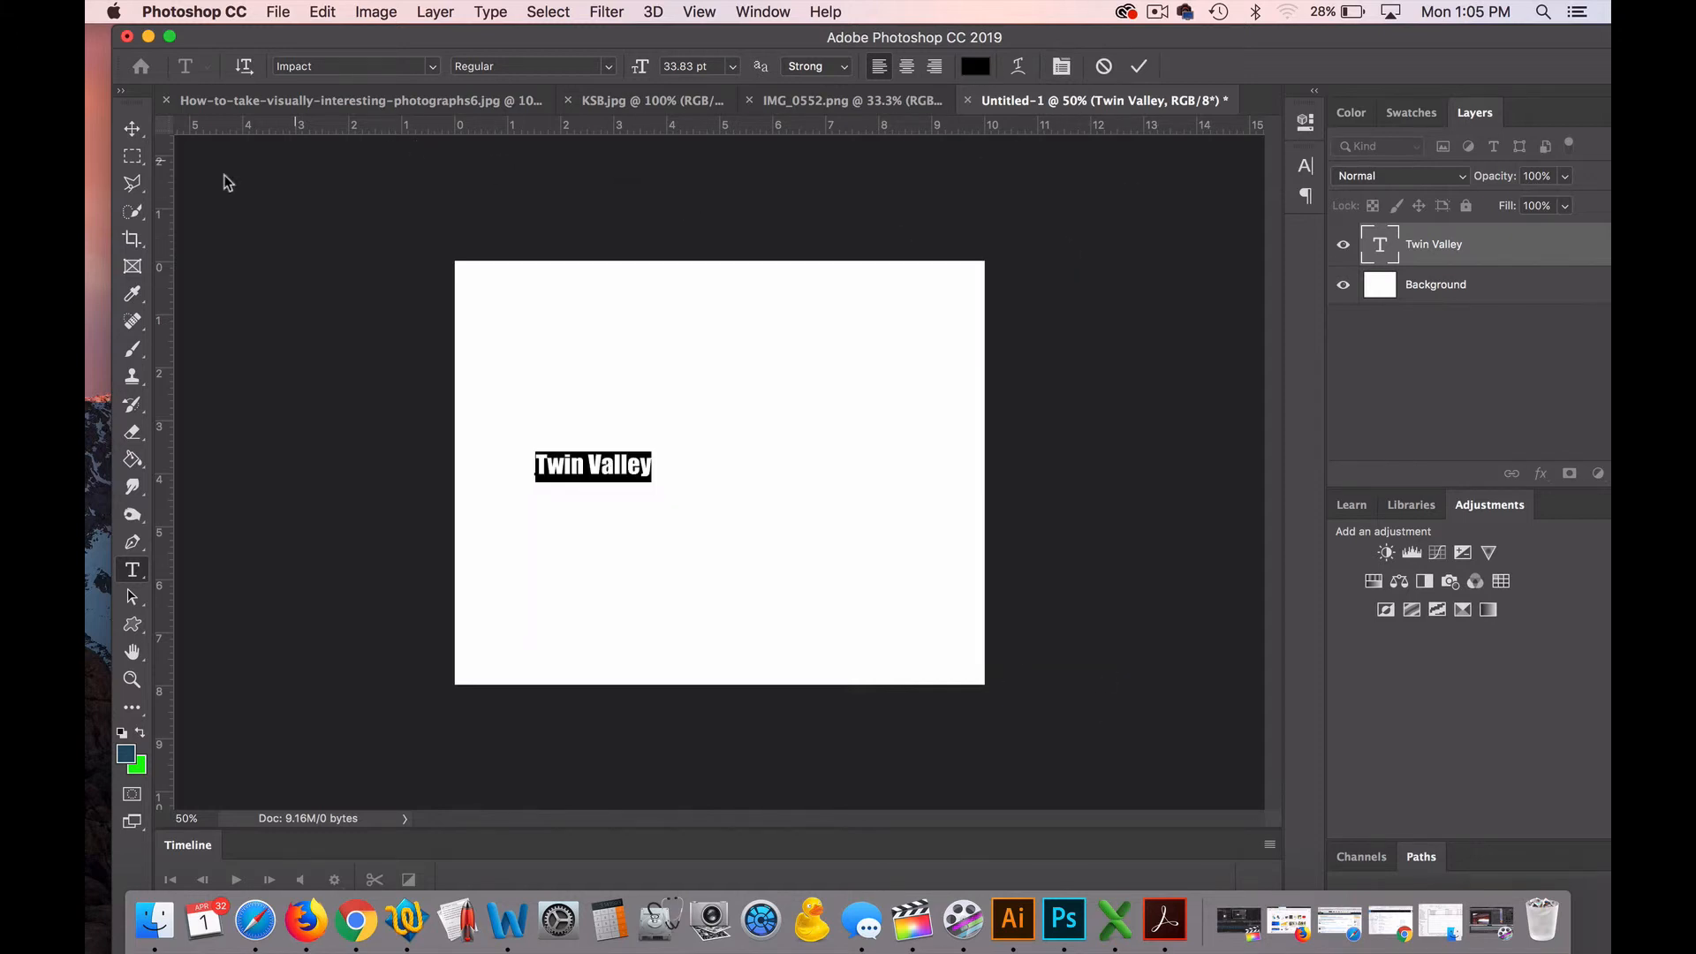
{"action": "left_click", "coordinate": [142, 131]}
- Free-transform the "Twin Valley" text proportionally so it spans most of the canvas width, and centre it on the canvas
{"action": "key", "text": "super+t"}
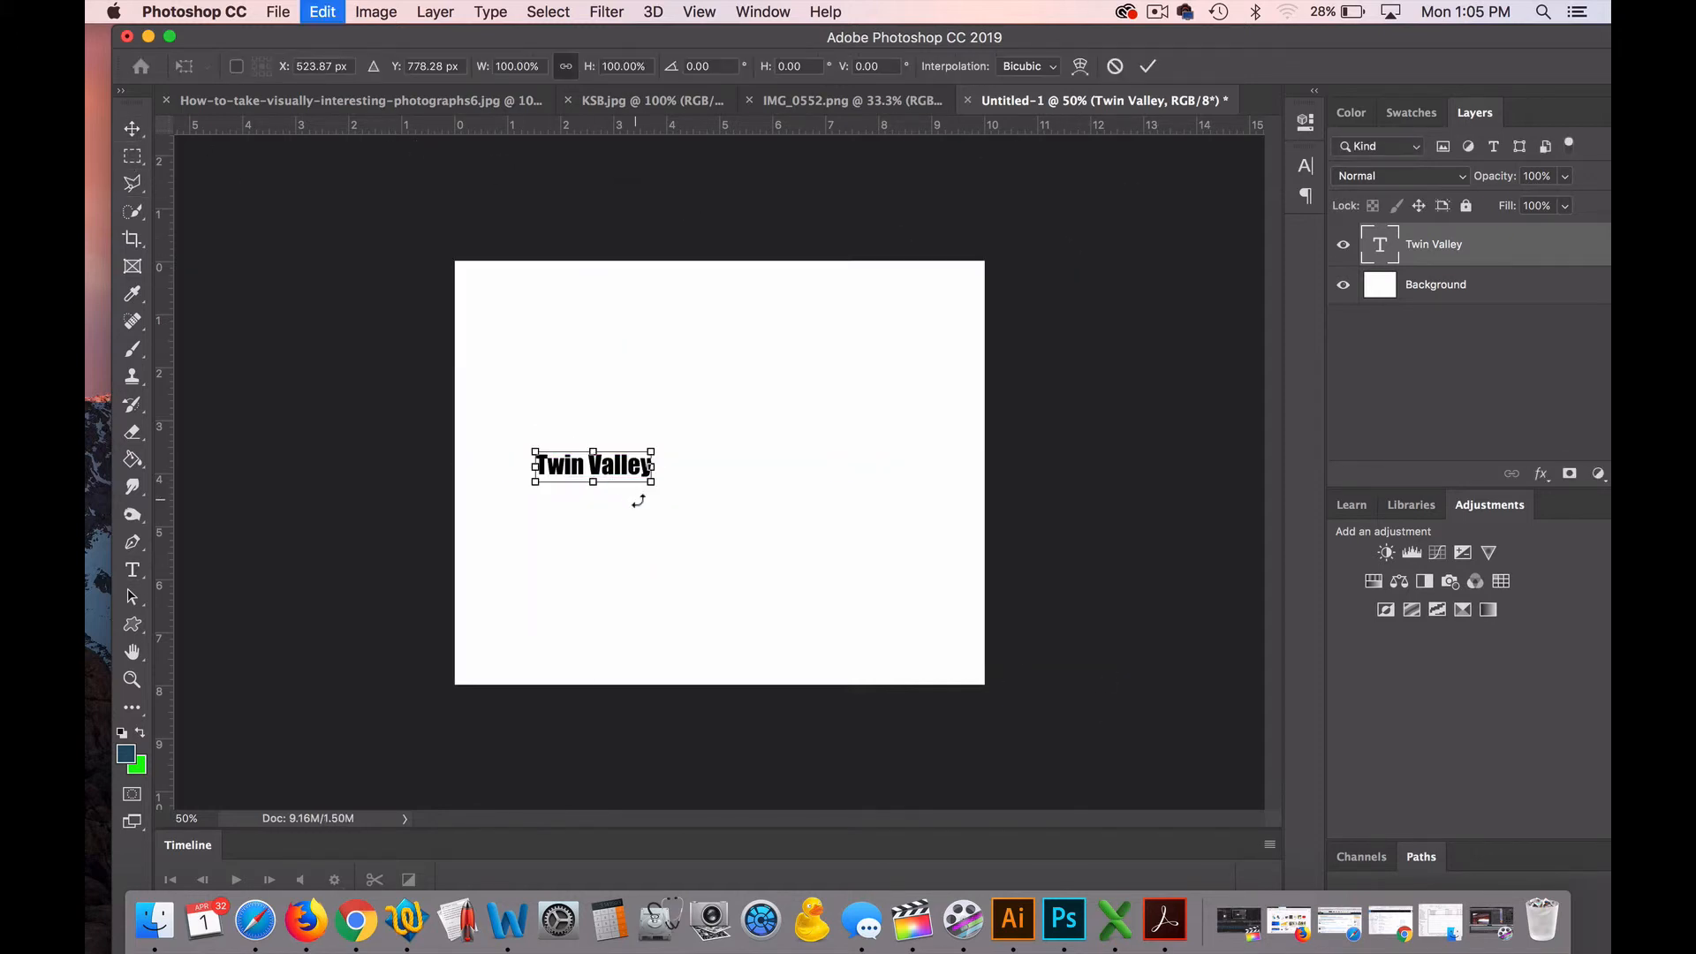
{"action": "left_click_drag", "start_coordinate": [651, 480], "coordinate": [910, 695]}
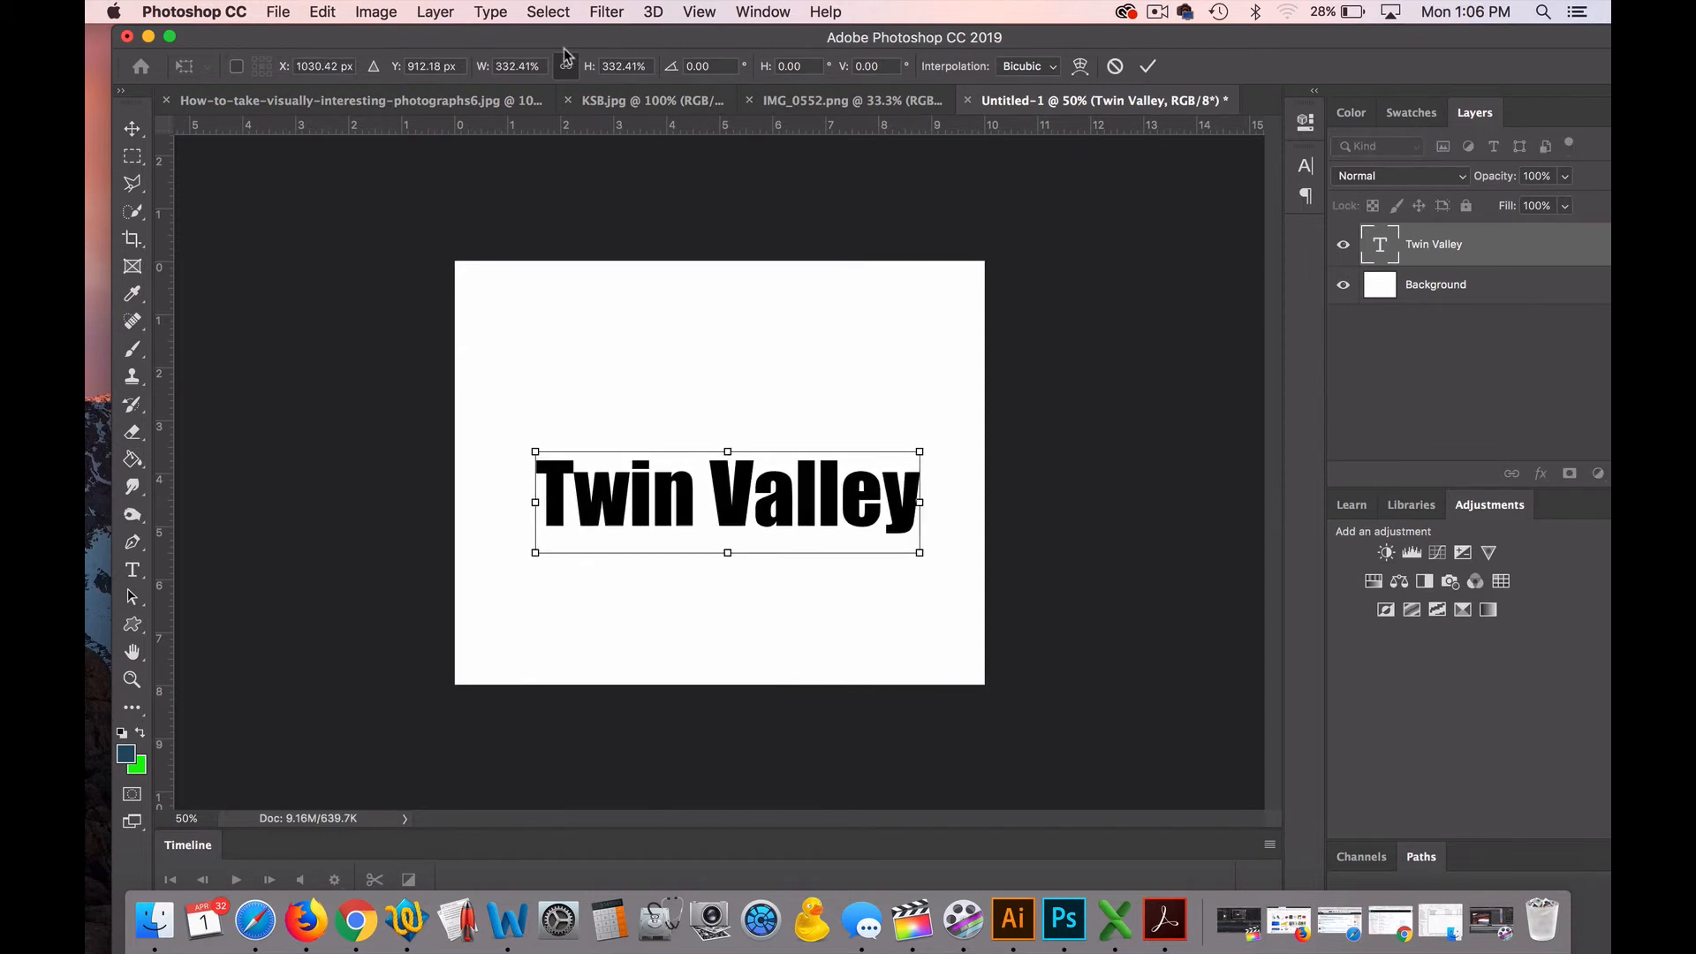
{"action": "left_click_drag", "start_coordinate": [535, 451], "coordinate": [499, 397]}
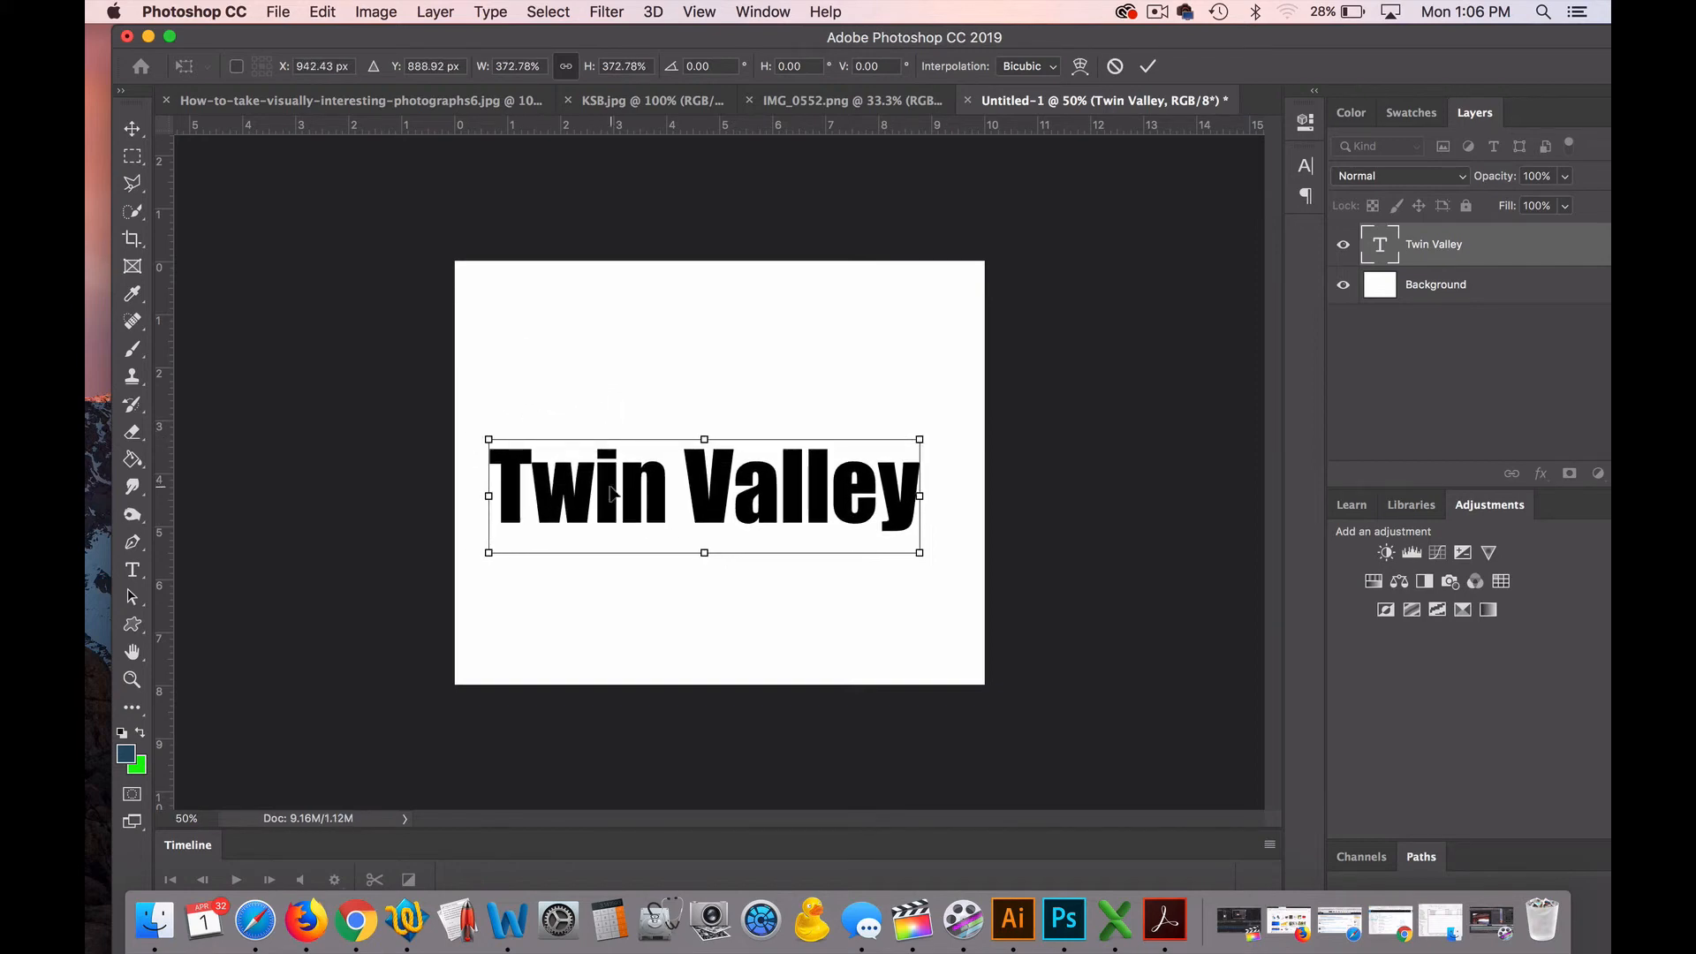
{"action": "left_click_drag", "start_coordinate": [607, 499], "coordinate": [619, 484]}
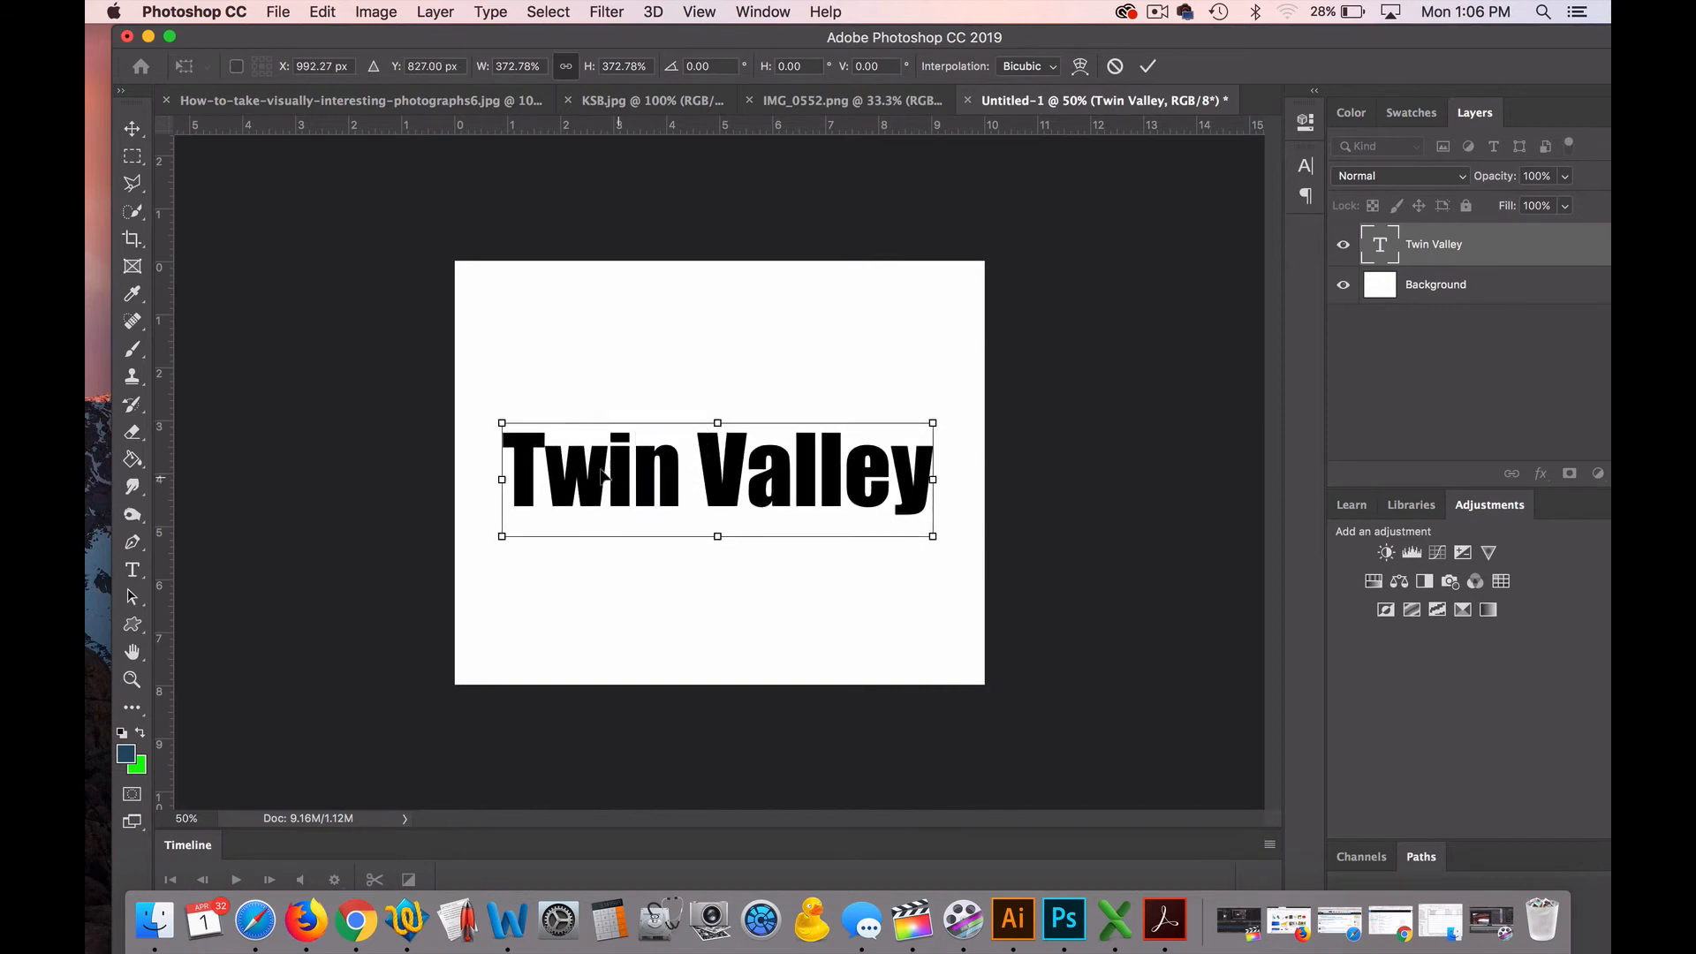
{"action": "left_click_drag", "start_coordinate": [503, 420], "coordinate": [485, 392]}
{"action": "left_click_drag", "start_coordinate": [558, 433], "coordinate": [575, 427]}
{"action": "left_click", "coordinate": [133, 130]}
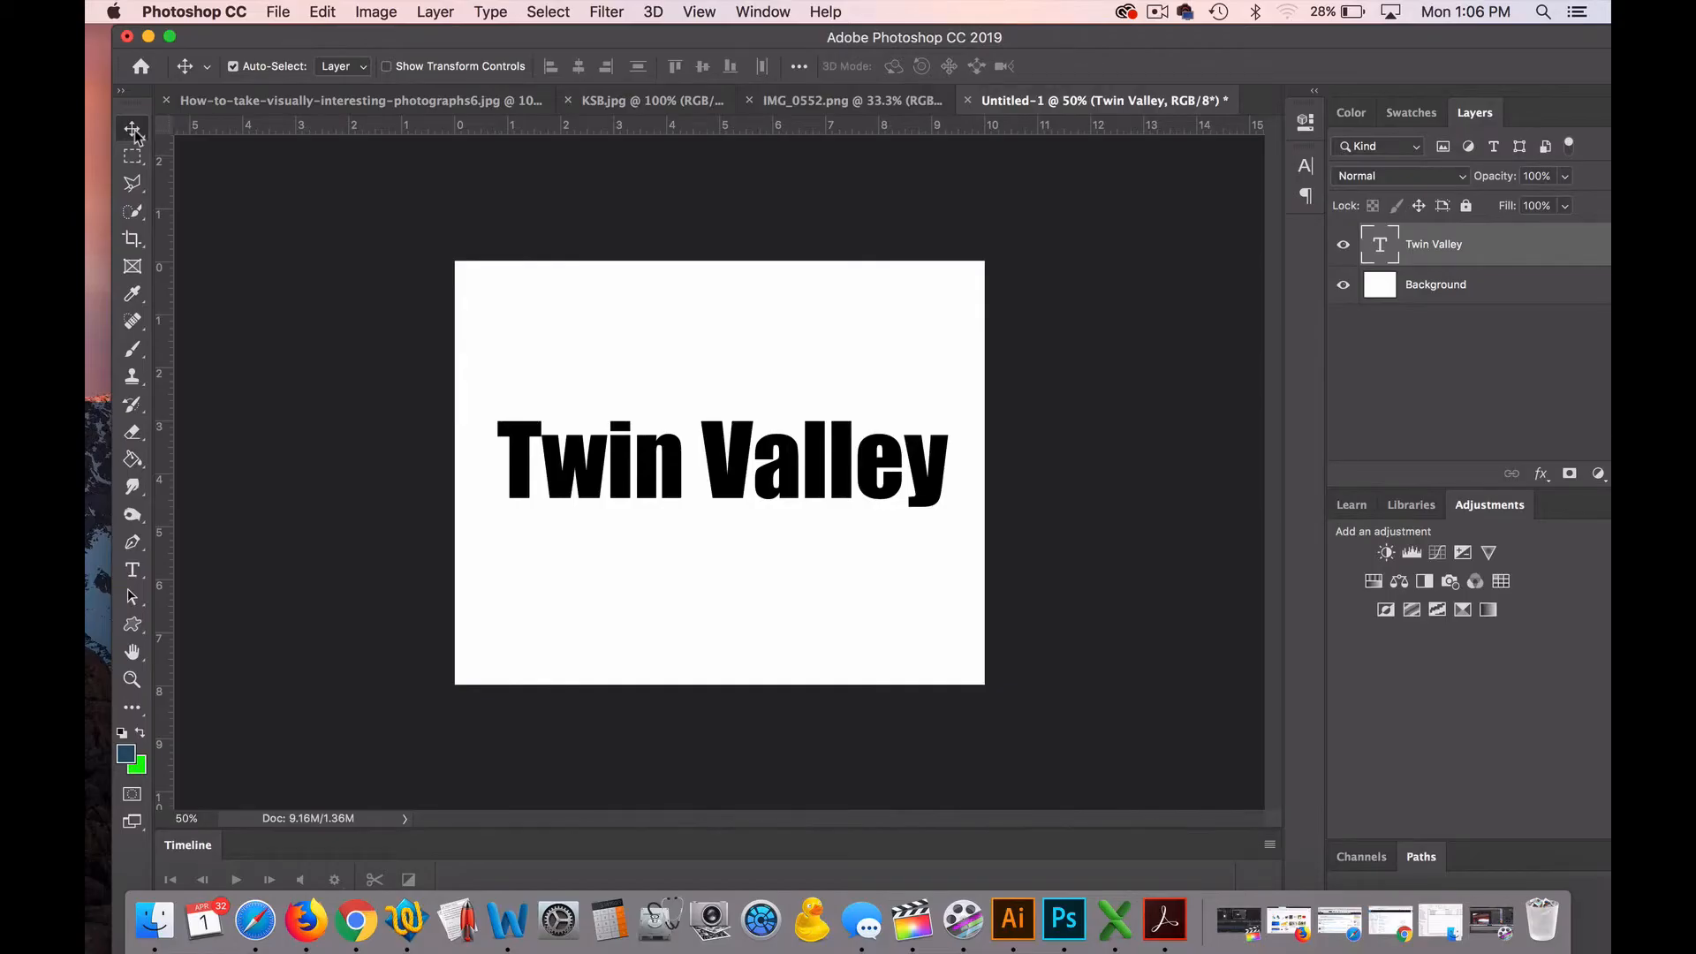
- Try stretching the "Twin Valley" text wider and flatter without keeping its proportions, and undo the distortion
{"action": "key", "text": "super+t"}
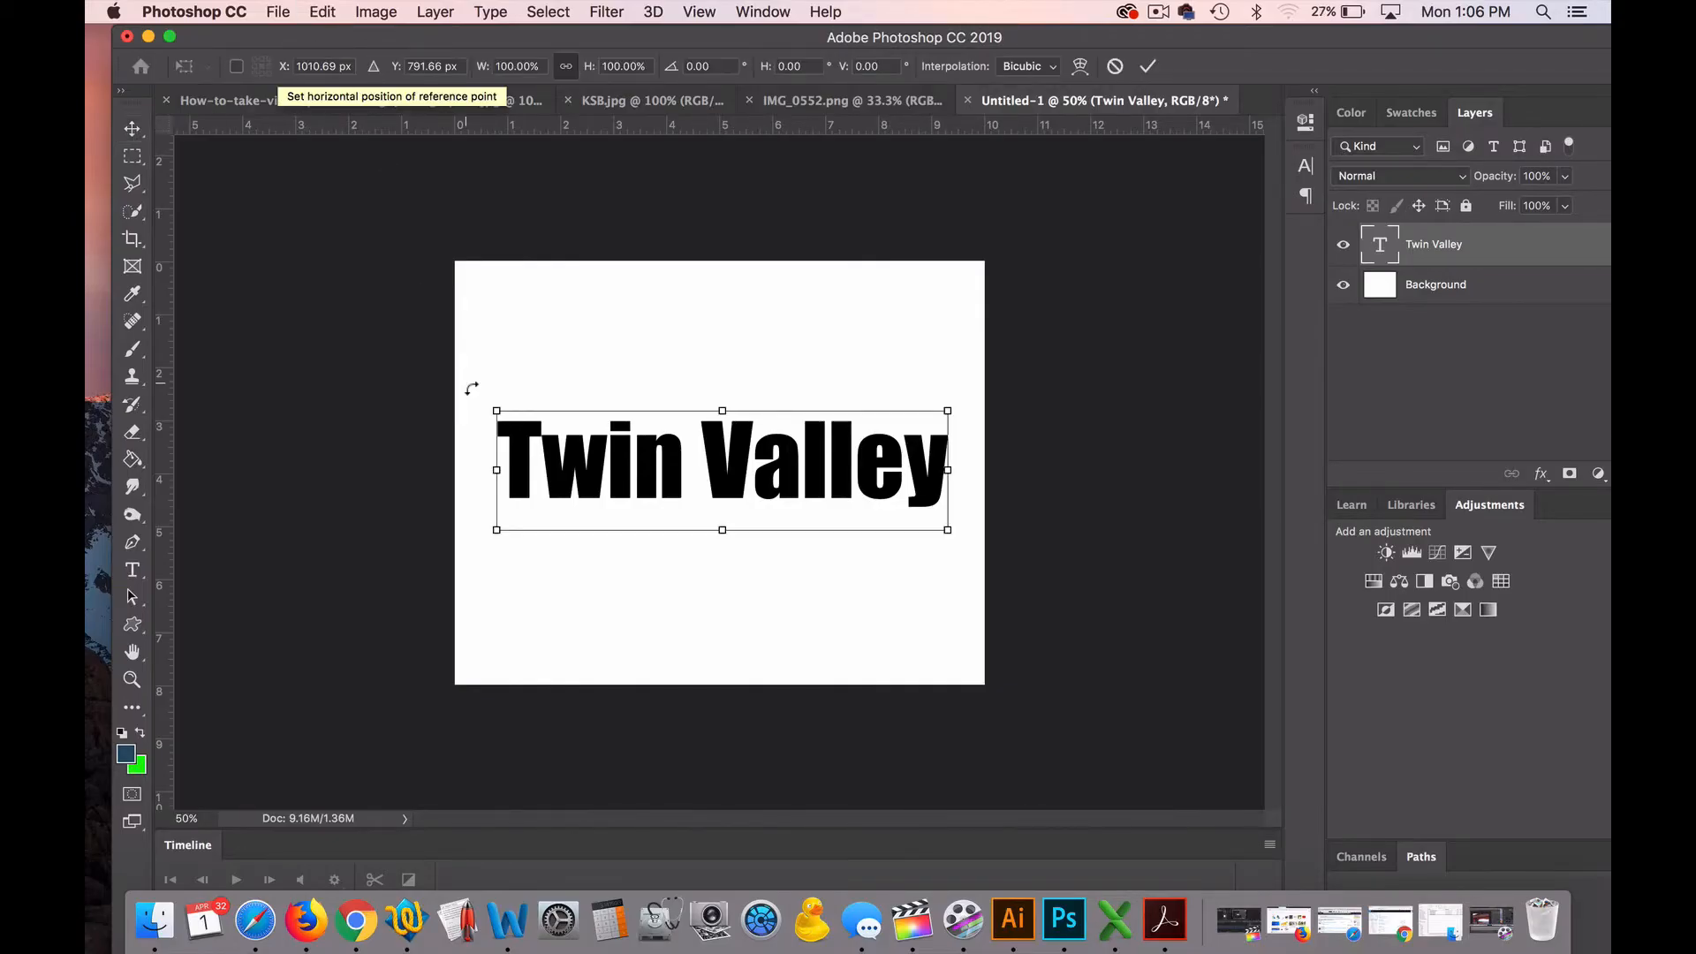
{"action": "left_click_drag", "start_coordinate": [497, 412], "coordinate": [475, 462]}
{"action": "left_click", "coordinate": [128, 131]}
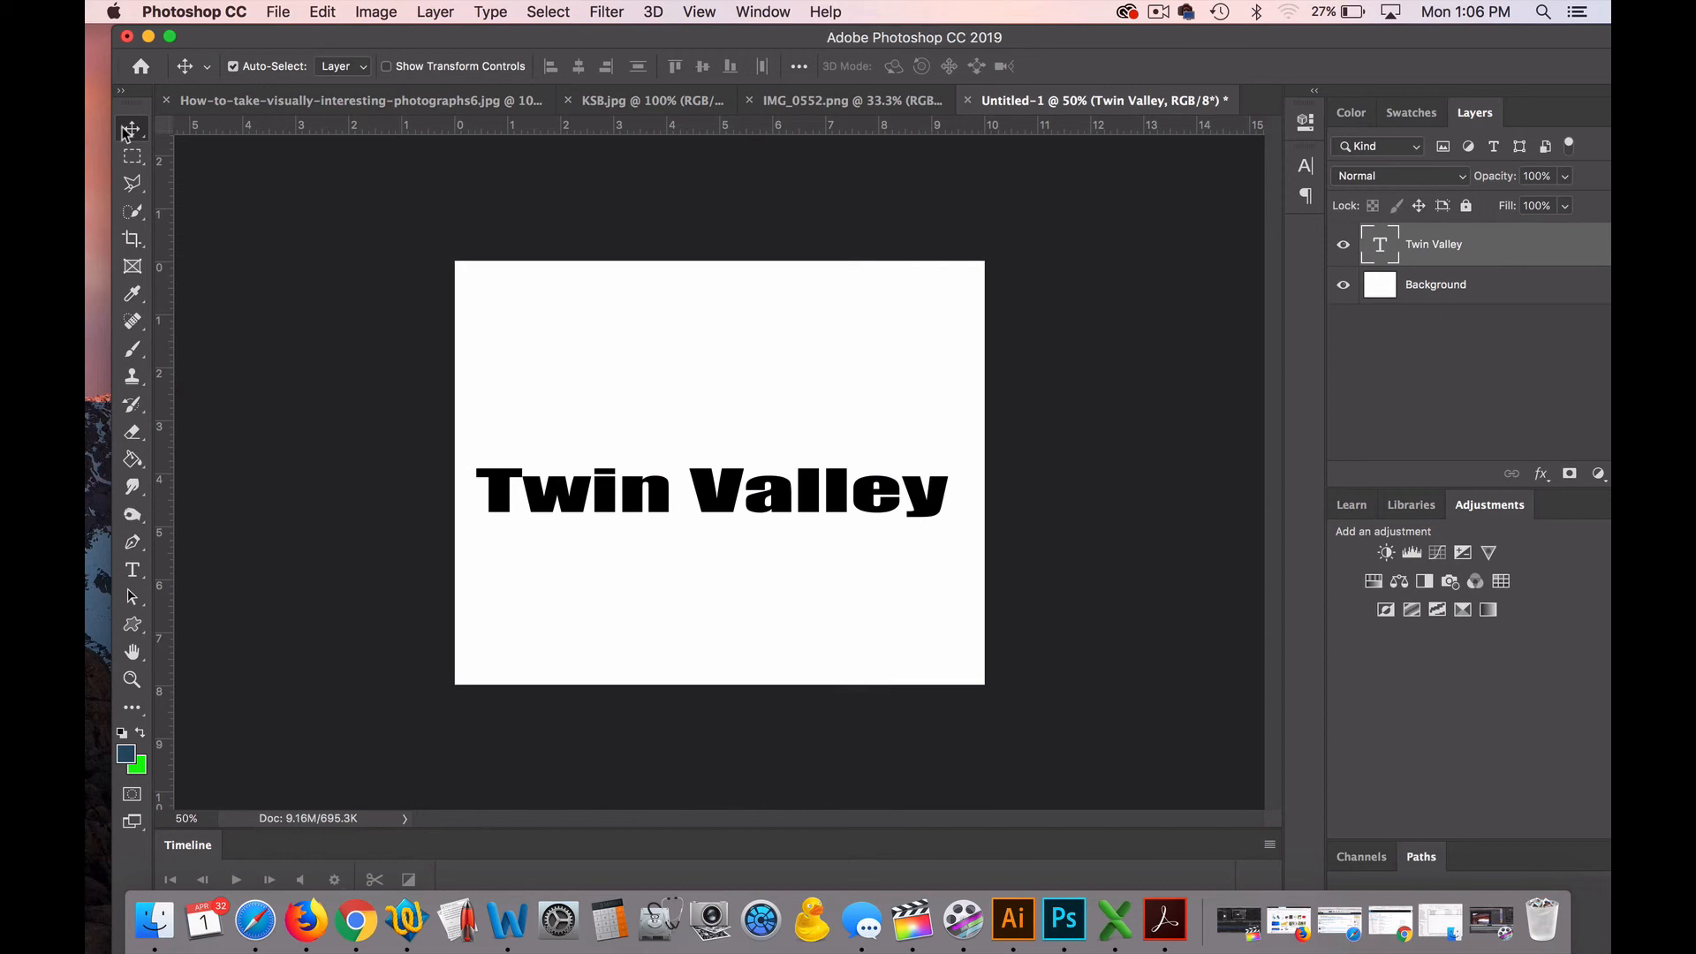
{"action": "key", "text": "super+z"}
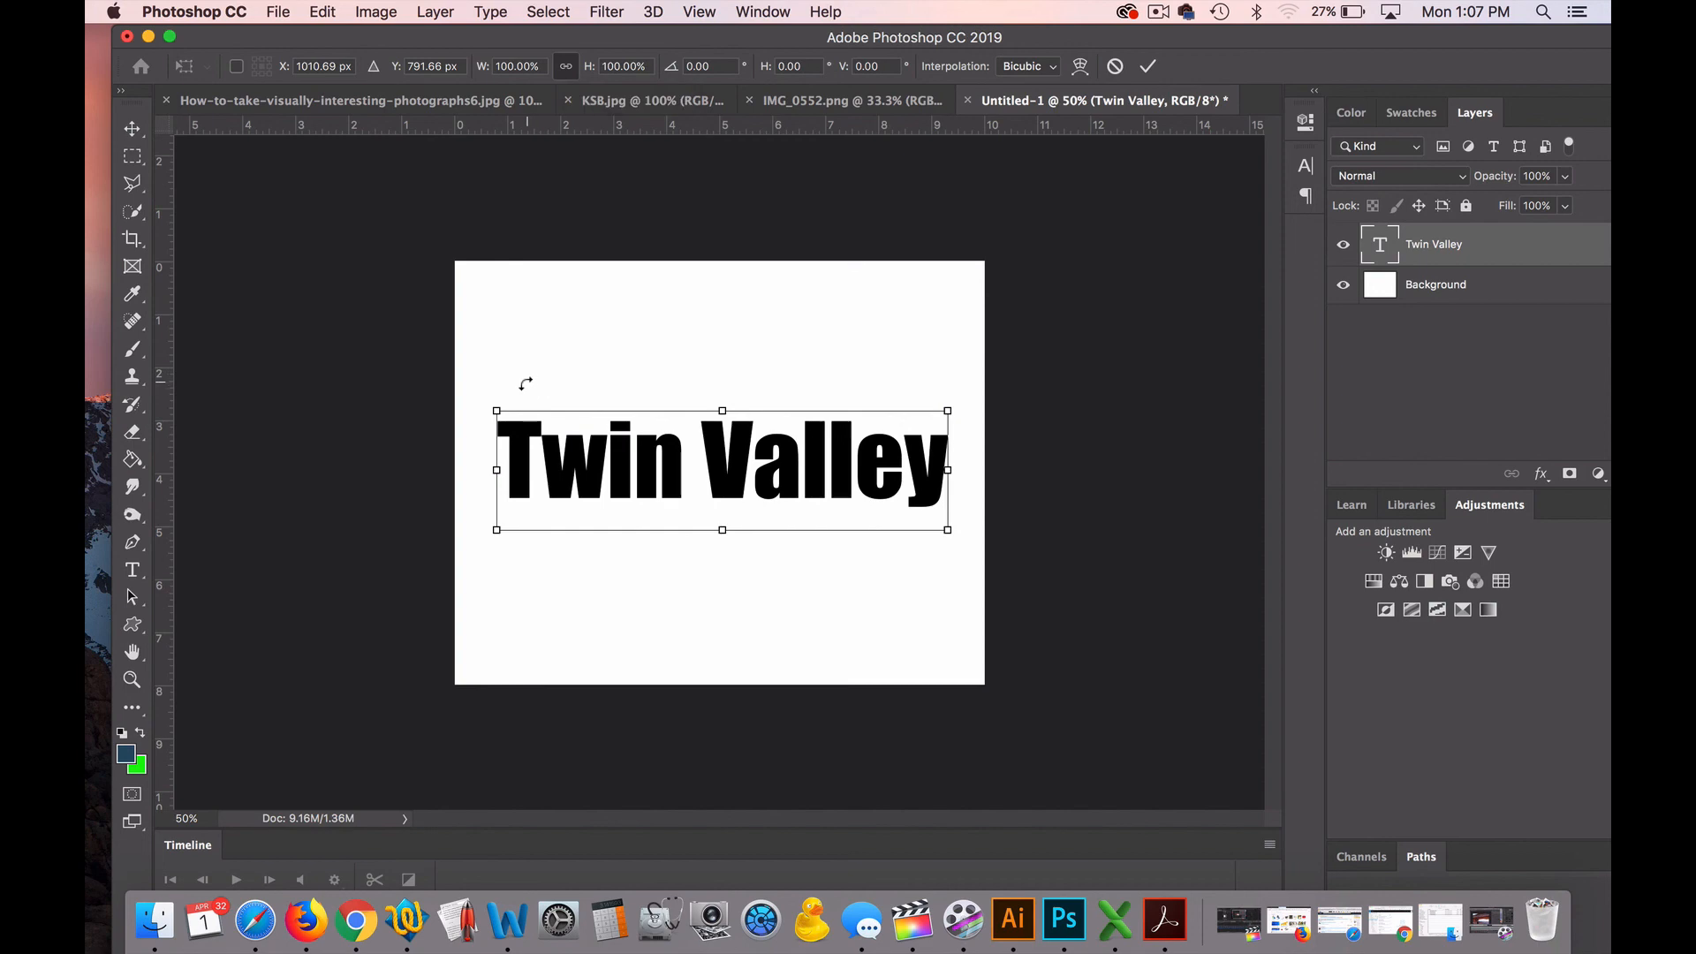
{"action": "key", "text": "Return"}
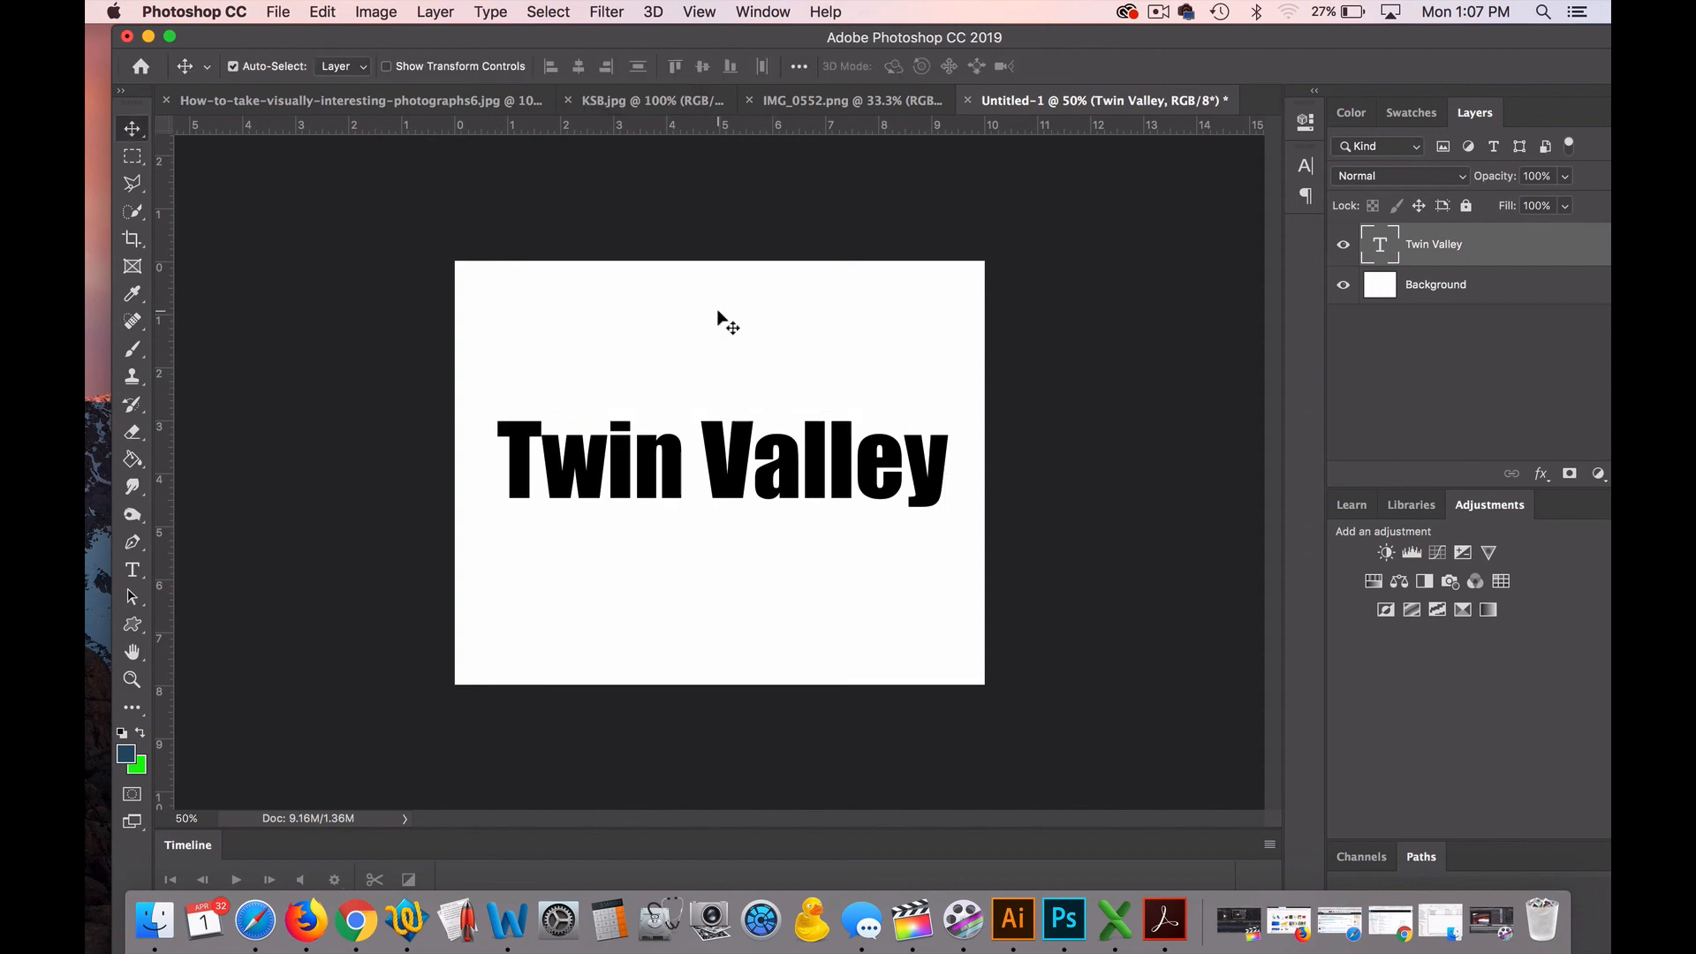